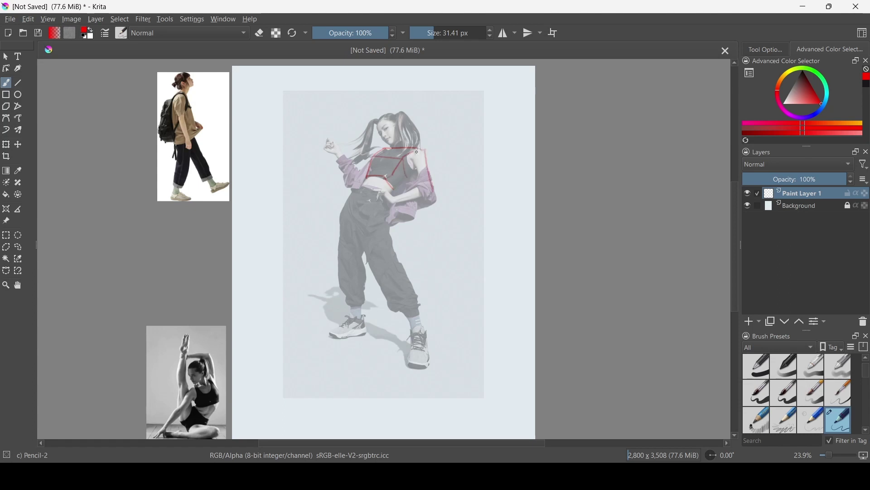
Trace the arm resting on the hip, the pelvis and the straighter leg with its foot over the faded dancer photo in red.
left_click_drag(418, 152, 422, 186)
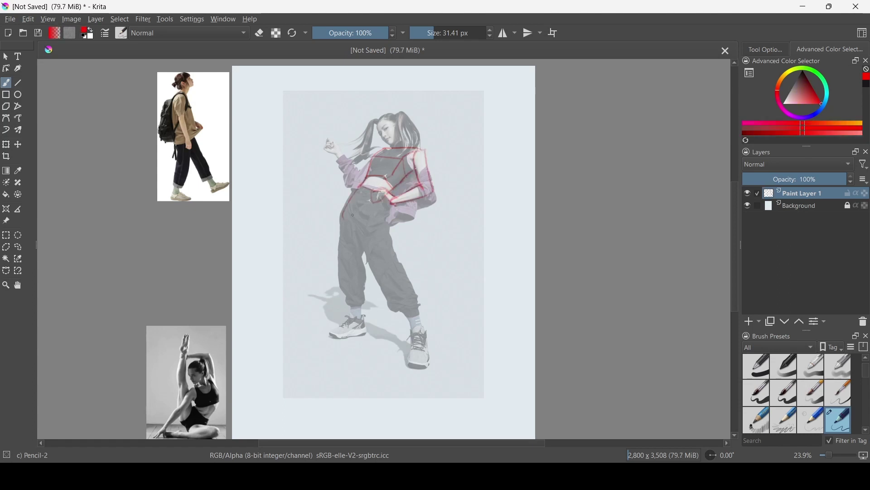
left_click_drag(353, 216, 410, 339)
key("ctrl+z")
mouse_move(378, 202)
left_mouse_down()
mouse_move(357, 221)
mouse_move(358, 327)
left_mouse_up()
left_click_drag(362, 260, 365, 333)
left_click_drag(331, 336, 365, 338)
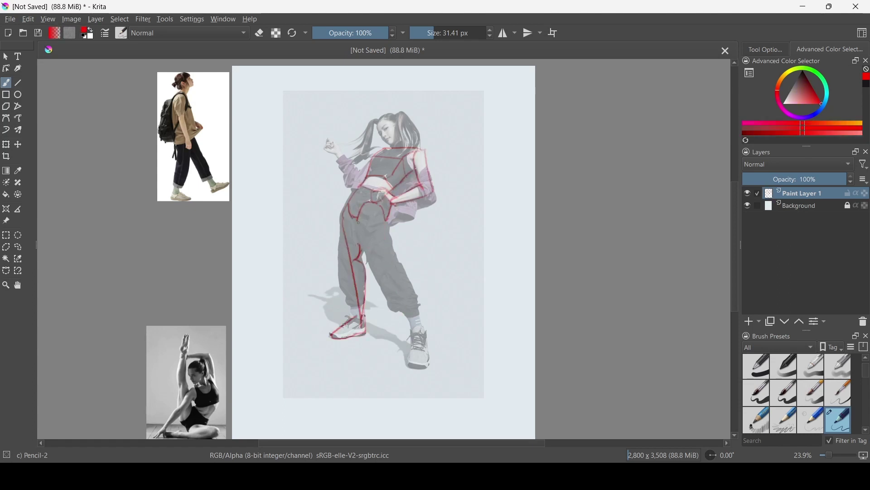
Trace the dancer's extended leg and front-facing foot, completing the overlay with the raised arm and hand.
left_click_drag(383, 220, 418, 339)
left_click_drag(394, 267, 430, 368)
mouse_move(415, 328)
left_mouse_down()
mouse_move(410, 360)
mouse_move(428, 370)
left_mouse_up()
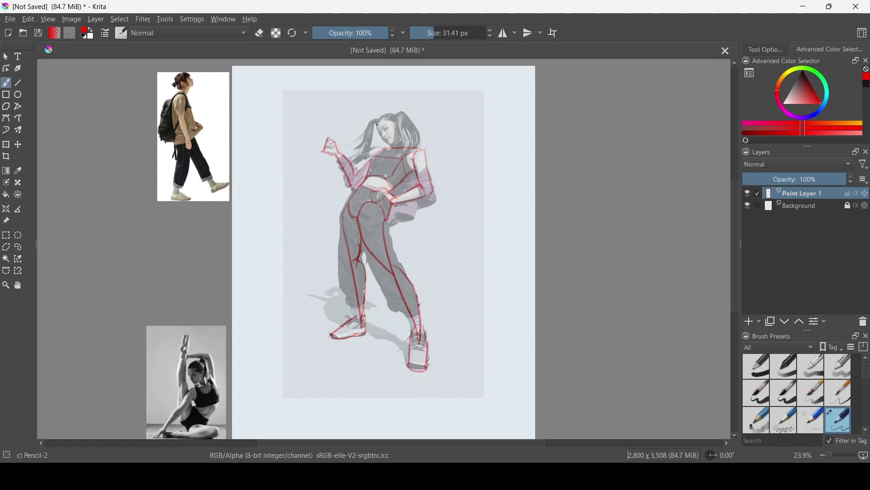
Move the dancer photo off the canvas beside the other references and shrink the traced figure into the canvas's upper-left area.
left_click(6, 220)
left_click_drag(385, 245, 186, 267)
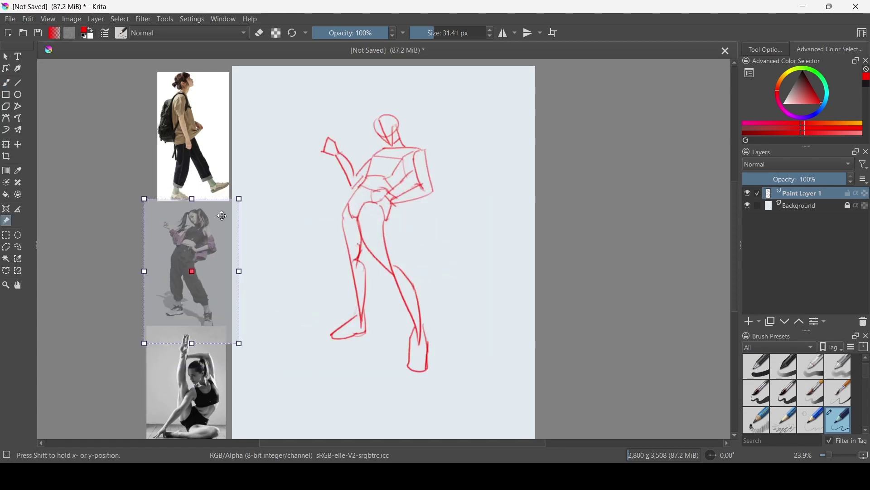
key("ctrl+t")
left_click_drag(383, 245, 291, 181)
Add a paint layer above the tracing and display the dancer photo larger beside the canvas at 100% opacity and saturation.
key("Insert")
left_click_drag(445, 154, 411, 170)
left_click(6, 220)
key("ctrl+z")
key("b")
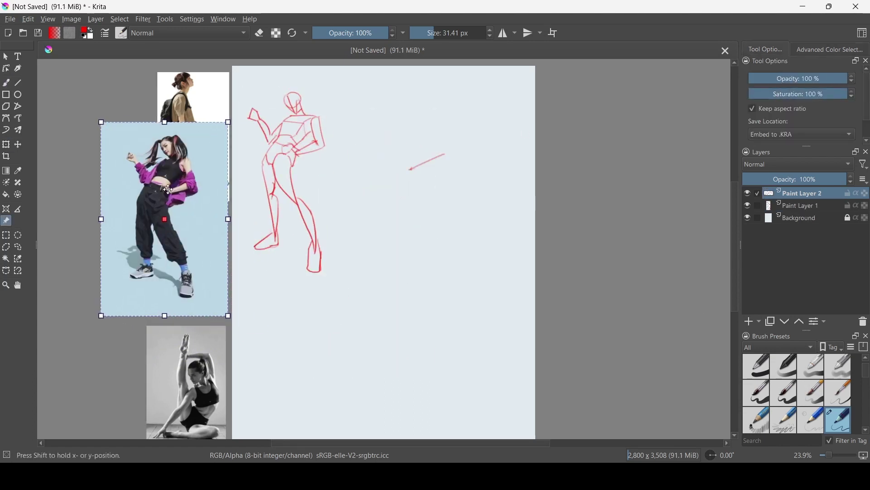
key("ctrl+z")
Try to sketch the dancer's torso, pelvis and extended leg freehand in the empty area beside the traced figure.
mouse_move(449, 151)
left_mouse_down()
mouse_move(409, 151)
mouse_move(411, 162)
left_mouse_up()
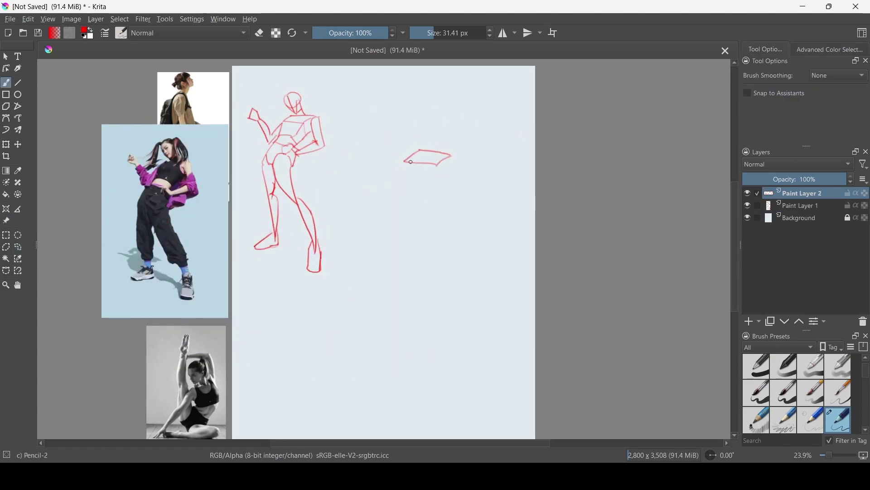
mouse_move(459, 174)
left_mouse_down()
mouse_move(432, 194)
mouse_move(368, 347)
left_mouse_up()
key("ctrl+z")
key("ctrl+z")
left_click_drag(390, 211, 427, 305)
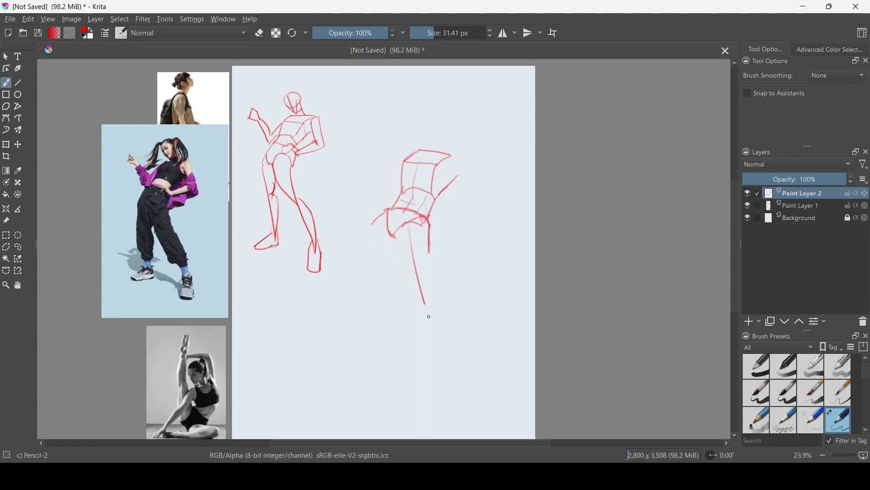
key("ctrl+z")
key("ctrl+z")
mouse_move(408, 227)
left_mouse_down()
mouse_move(453, 376)
mouse_move(462, 363)
left_mouse_up()
left_click_drag(408, 267, 453, 304)
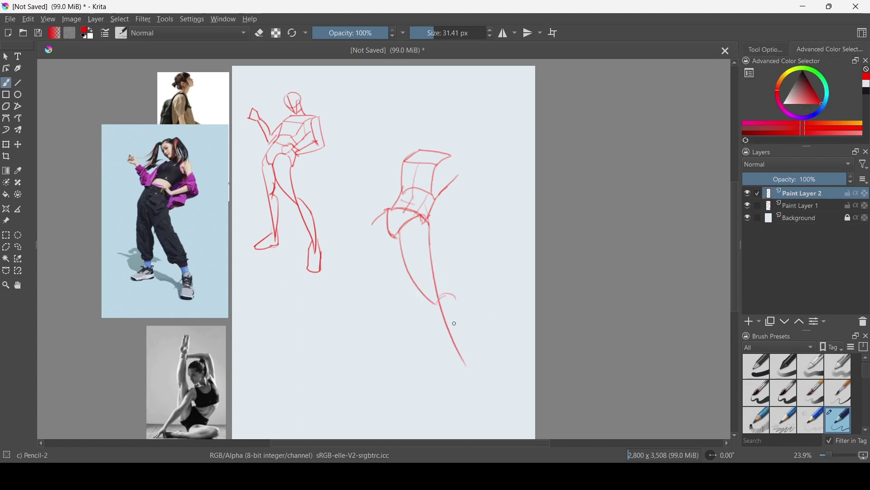
Undo the recent leg and pelvis strokes and try a reshaped pelvis with the straighter leg.
key("ctrl+z")
key("ctrl+z")
key("ctrl+z")
key("ctrl+z")
key("ctrl+z")
key("ctrl+z")
mouse_move(402, 185)
left_mouse_down()
mouse_move(366, 209)
mouse_move(378, 222)
mouse_move(386, 347)
left_mouse_up()
key("ctrl+z")
left_click_drag(383, 233, 379, 345)
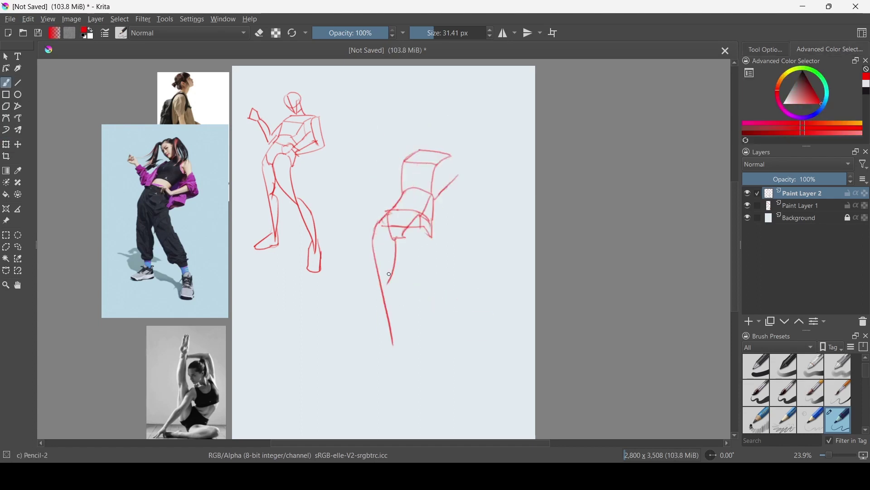
Retry the freehand figure's leg lines and clear the whole sketch from the layer.
key("ctrl+z")
mouse_move(381, 221)
left_mouse_down()
mouse_move(380, 355)
mouse_move(380, 333)
left_mouse_up()
key("ctrl+z")
key("ctrl+z")
mouse_move(417, 214)
left_mouse_down()
mouse_move(390, 241)
mouse_move(379, 238)
mouse_move(389, 335)
left_mouse_up()
key("ctrl+z")
left_click_drag(394, 228, 387, 335)
key("ctrl+z")
key("Delete")
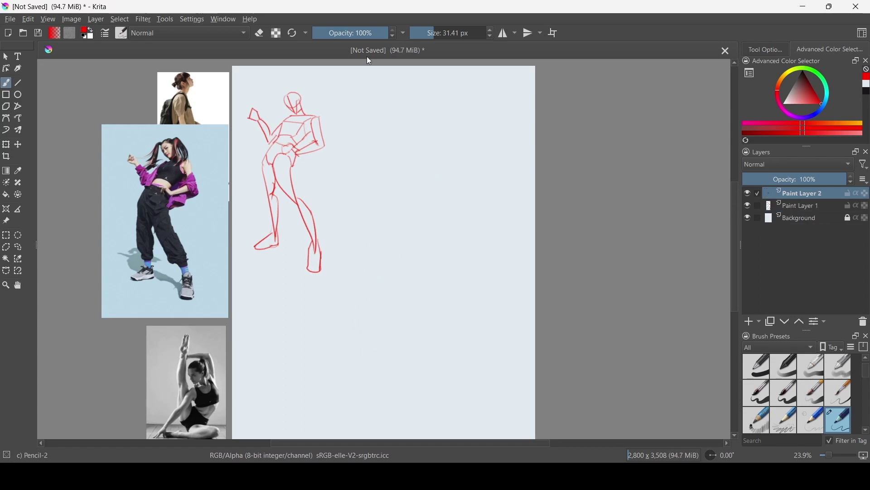
Try to block in the dancer's ribcage as a box higher up on the canvas.
left_click_drag(400, 126, 449, 121)
key("ctrl+z")
mouse_move(406, 126)
left_mouse_down()
mouse_move(446, 131)
mouse_move(431, 146)
left_mouse_up()
key("ctrl+z")
left_click_drag(402, 127, 432, 130)
left_click_drag(400, 122, 395, 142)
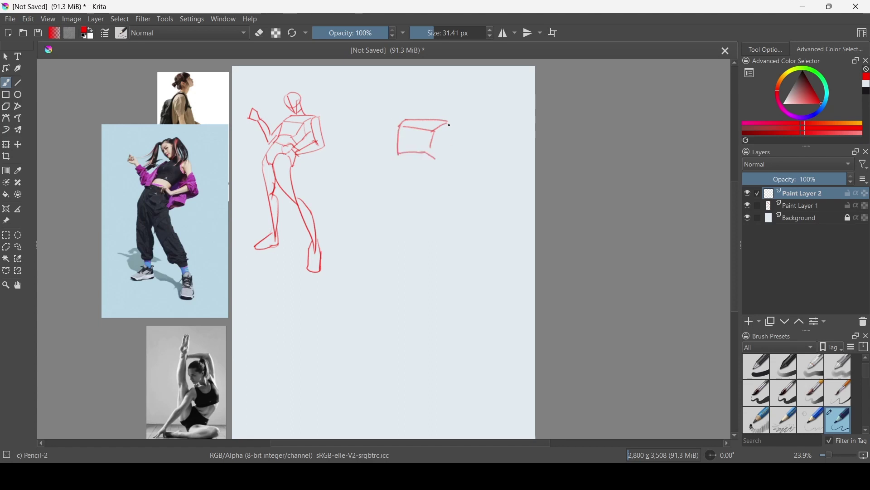
Try to add the waist, pelvis and arm lines below the boxy ribcage, and clear the layer.
left_click_drag(391, 174, 428, 181)
left_click_drag(436, 157, 430, 181)
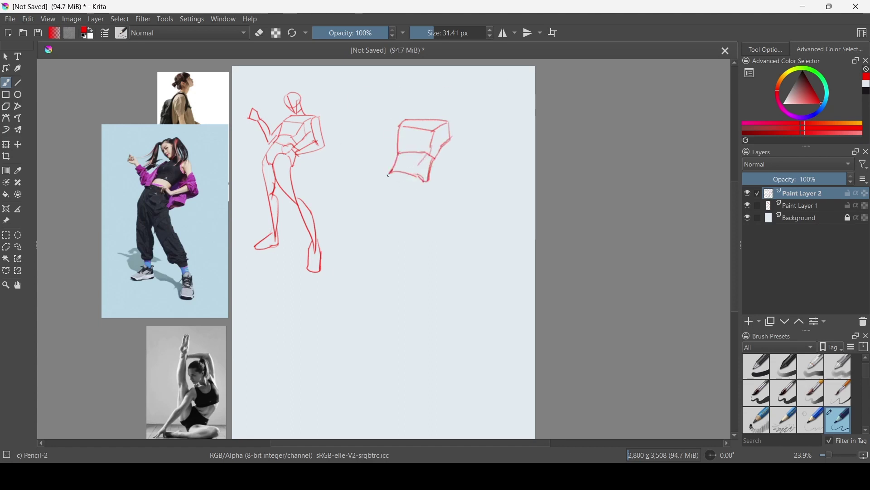
left_click_drag(463, 154, 431, 177)
left_click_drag(453, 121, 429, 176)
left_click_drag(398, 131, 383, 153)
key("ctrl+z")
key("Delete")
Try a more tilted torso with new side and shoulder lines, and clear the layer.
left_click_drag(449, 118, 429, 185)
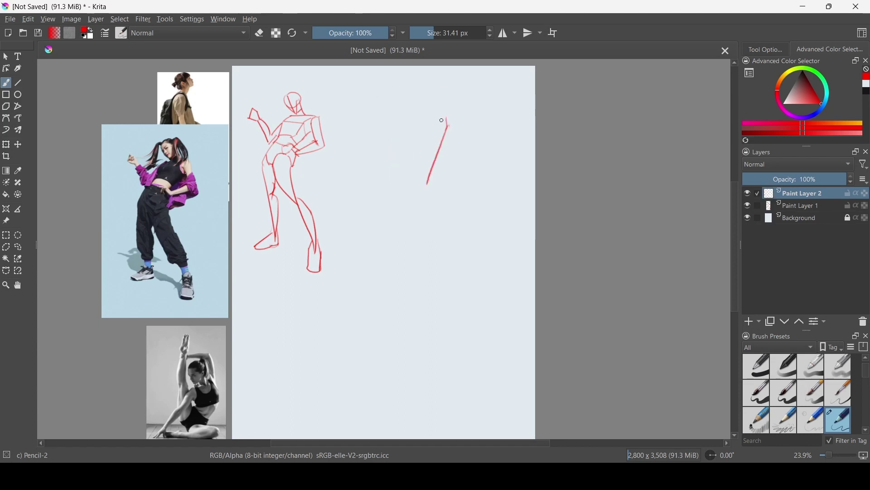
left_click_drag(393, 153, 448, 117)
left_click_drag(397, 130, 456, 131)
key("Delete")
Sketch a strongly tilted ribcage, waist and pelvis freehand for the dancer's pose beside the traced figure.
left_click_drag(456, 132, 415, 184)
left_click_drag(403, 119, 394, 142)
left_click_drag(406, 123, 433, 137)
mouse_move(396, 145)
left_mouse_down()
mouse_move(416, 156)
mouse_move(410, 211)
left_mouse_up()
mouse_move(373, 164)
left_mouse_down()
mouse_move(413, 204)
mouse_move(404, 206)
mouse_move(372, 193)
mouse_move(403, 152)
left_mouse_up()
left_click_drag(406, 147, 430, 122)
Try to sketch the extended leg from the pelvis down to the foot, and undo its strokes.
left_click_drag(411, 211, 425, 325)
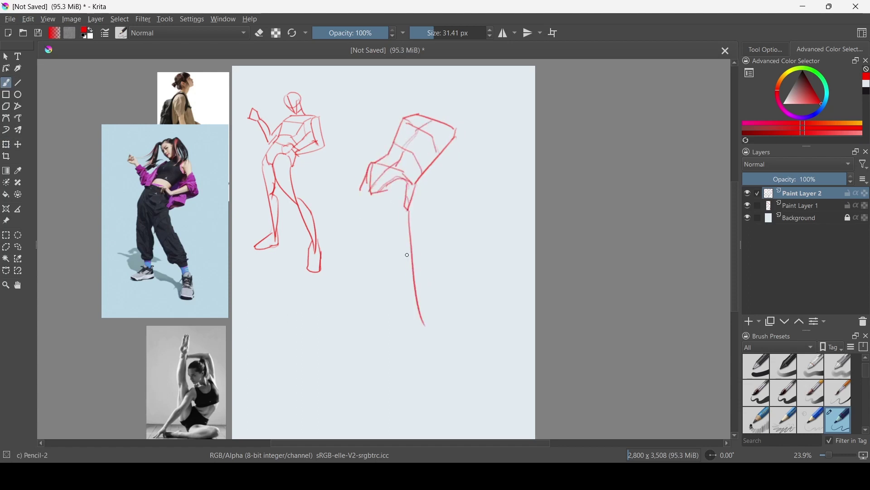
mouse_move(377, 193)
left_mouse_down()
mouse_move(417, 291)
mouse_move(442, 390)
left_mouse_up()
key("ctrl+z")
left_click_drag(421, 290, 465, 408)
key("ctrl+z")
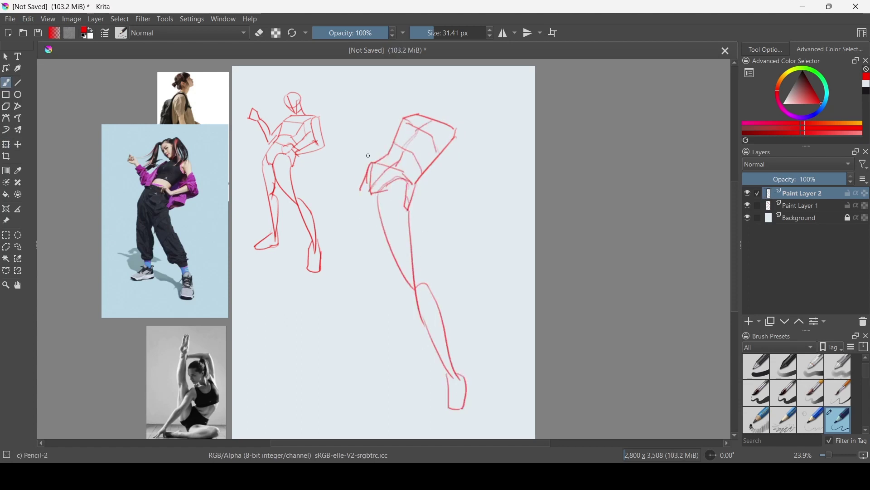
key("ctrl+z")
key("ctrl+z")
key("ctrl+z")
left_click_drag(406, 209, 430, 302)
key("ctrl+z")
Sketch the extended leg with thigh, knee, calf and front-facing foot below the tilted pelvis.
left_click_drag(408, 180, 413, 279)
left_click_drag(377, 194, 453, 363)
left_click_drag(411, 271, 455, 372)
left_click_drag(451, 338, 467, 393)
left_click_drag(462, 353, 448, 391)
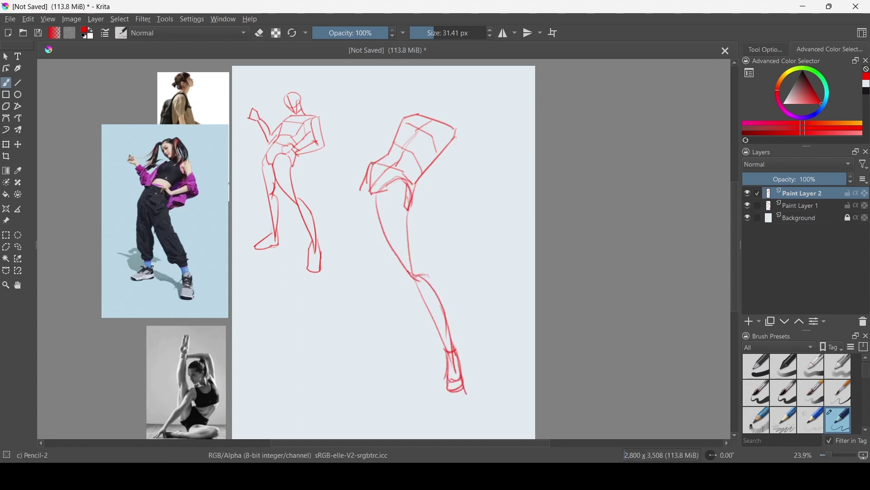
Sketch the freehand figure's straighter leg with its foot, and the bent arm resting on the hip.
left_click_drag(373, 163, 361, 318)
mouse_move(377, 199)
left_mouse_down()
mouse_move(368, 262)
mouse_move(336, 336)
left_mouse_up()
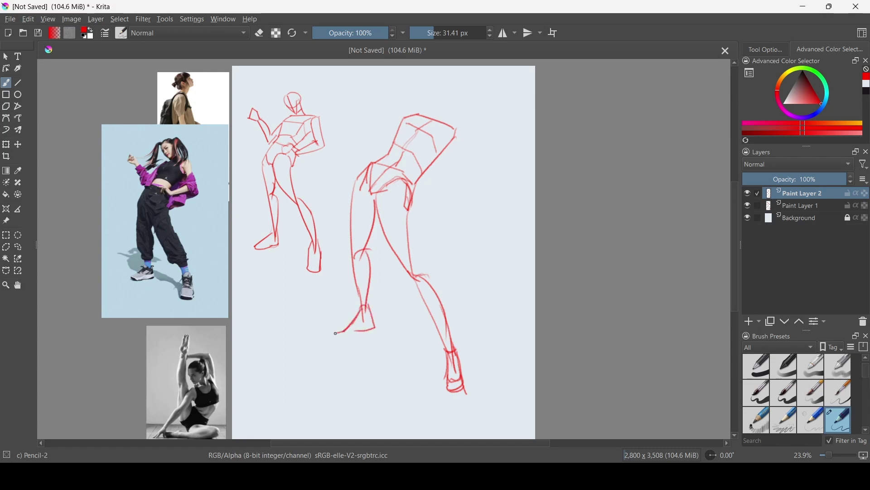
mouse_move(455, 129)
left_mouse_down()
mouse_move(462, 189)
mouse_move(414, 178)
left_mouse_up()
left_click_drag(462, 175, 420, 172)
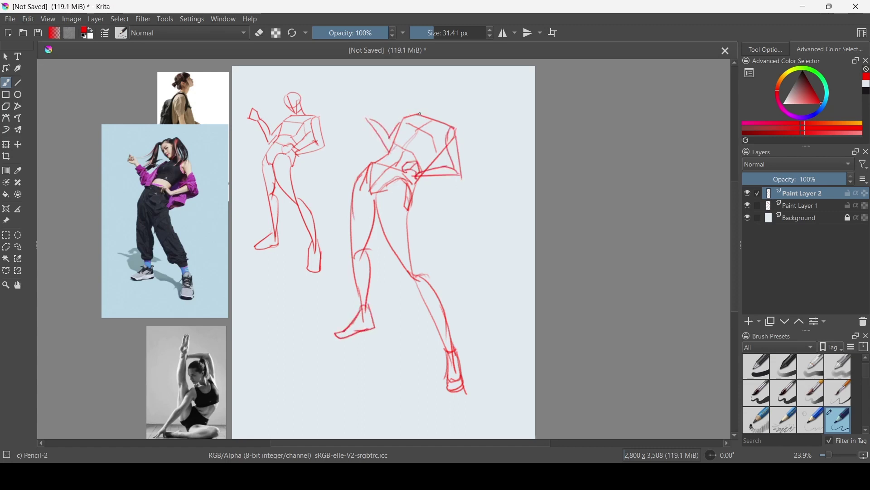
Add the head and neck, and complete the raised arm and hand of the freehand dancer.
mouse_move(428, 91)
left_mouse_down()
mouse_move(424, 105)
mouse_move(436, 111)
mouse_move(424, 72)
mouse_move(442, 114)
left_mouse_up()
left_click(18, 247)
mouse_move(392, 84)
left_mouse_down()
mouse_move(424, 114)
mouse_move(395, 86)
mouse_move(385, 116)
left_mouse_up()
key("b")
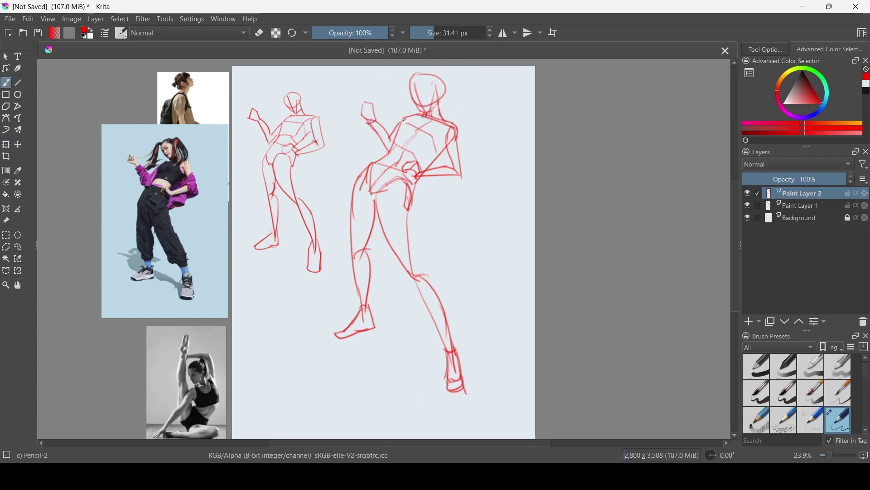
Scale down the finished freehand dancer figure with the Transform tool.
key("ctrl+t")
left_click_drag(467, 396, 435, 254)
key("Return")
Add a new paint layer and hide the two dancer sketch layers, Paint Layer 2 and Paint Layer 1.
left_click(753, 323)
left_click(748, 206)
left_click(748, 218)
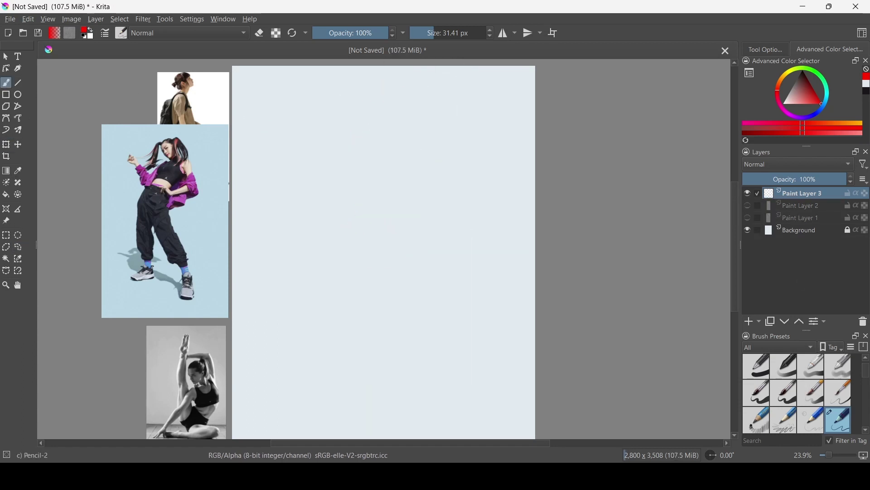
Shrink the dancer photo beside the canvas and place the seated stretching photo on the canvas, enlarged and faded for tracing.
left_click_drag(229, 125, 196, 169)
left_click_drag(186, 381, 340, 198)
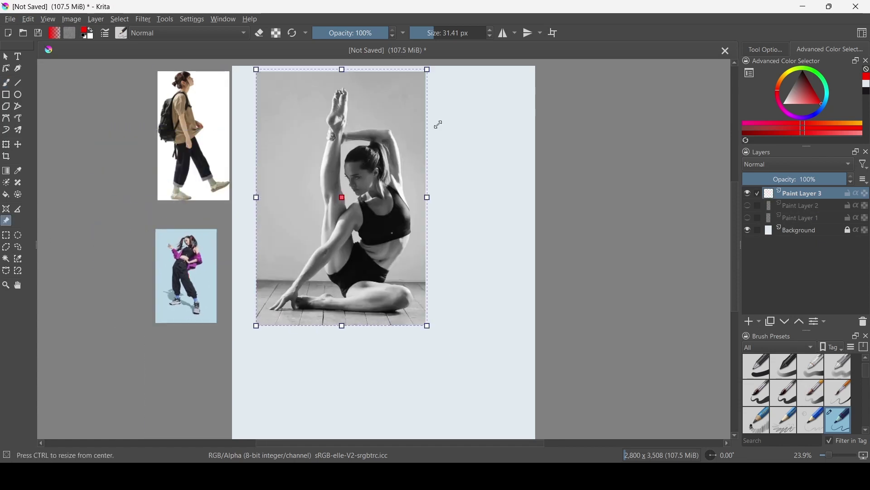
left_click_drag(425, 68, 456, 97)
left_click(6, 83)
Trace the seated woman's torso, pelvis, supporting arm with its hand, and folded leg over the faded photo.
left_click_drag(420, 215, 414, 238)
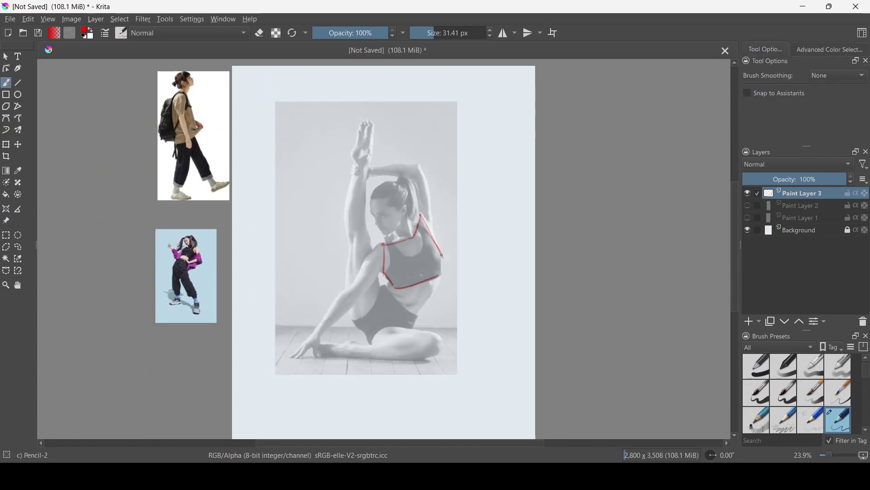
mouse_move(386, 285)
left_mouse_down()
mouse_move(441, 274)
mouse_move(355, 320)
left_mouse_up()
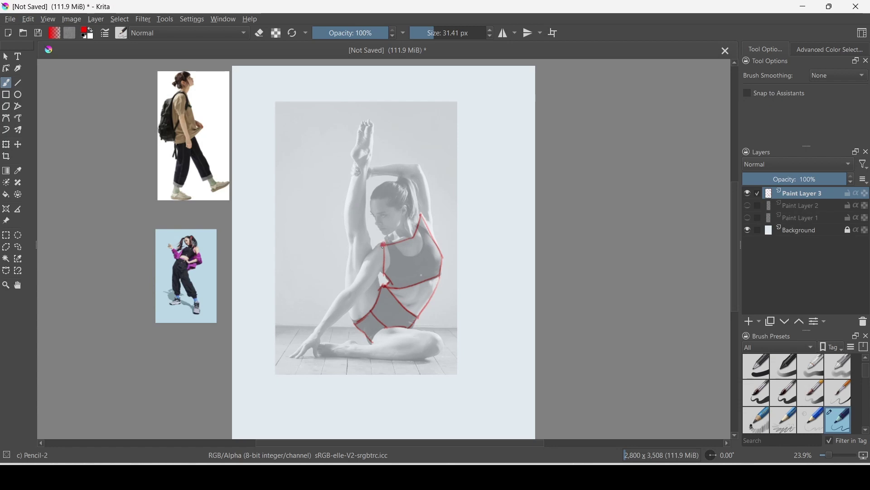
left_click_drag(371, 248, 309, 339)
left_click_drag(382, 247, 303, 342)
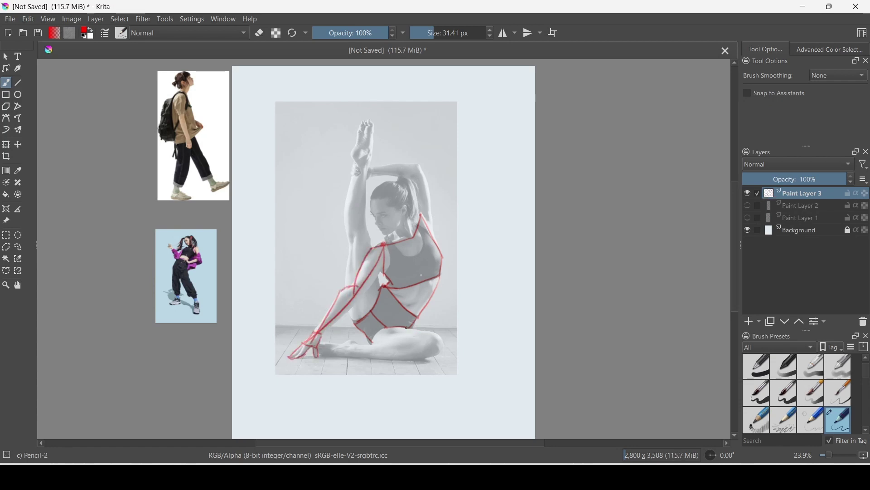
mouse_move(406, 328)
left_mouse_down()
mouse_move(345, 358)
mouse_move(389, 358)
left_mouse_up()
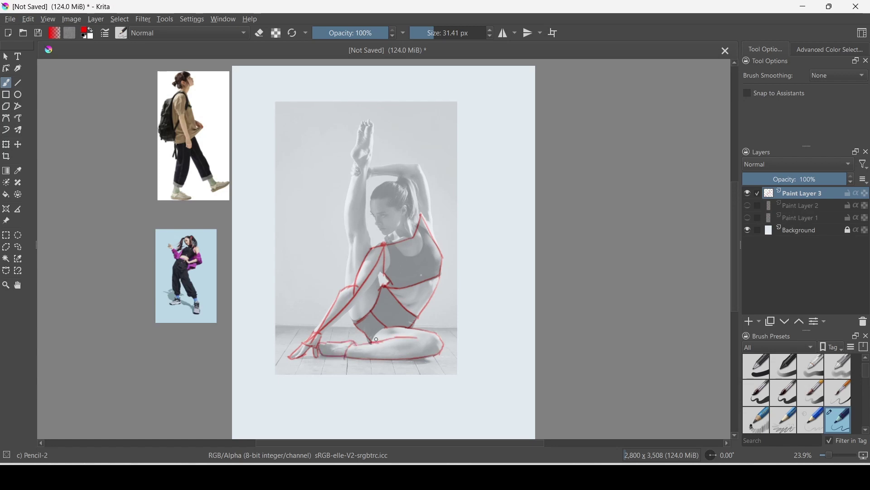
left_click_drag(381, 270, 361, 294)
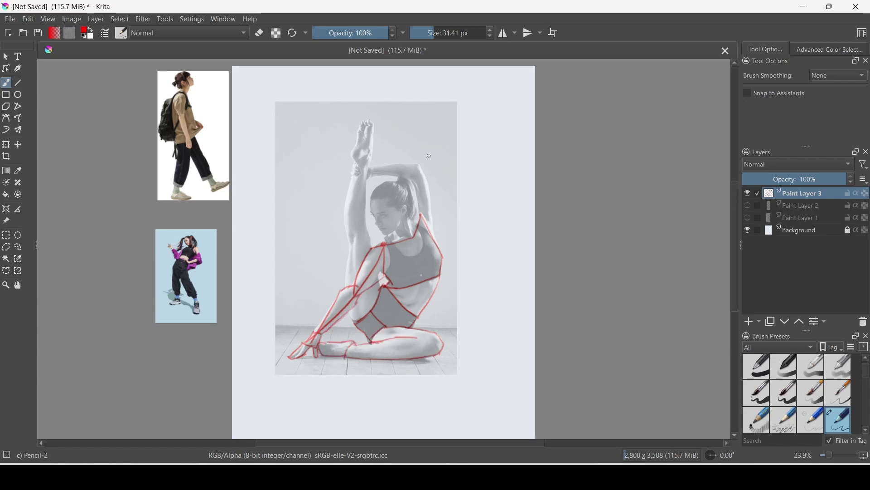
Trace the arm bent overhead, and the head with its facial guide lines and neck.
mouse_move(385, 171)
left_mouse_down()
mouse_move(421, 166)
mouse_move(435, 241)
left_mouse_up()
mouse_move(410, 190)
left_mouse_down()
mouse_move(388, 209)
mouse_move(403, 235)
left_mouse_up()
mouse_move(407, 216)
left_mouse_down()
mouse_move(372, 216)
mouse_move(351, 334)
left_mouse_up()
Add a paint layer and trace the vertically raised leg from thigh to foot on it.
key("Insert")
left_click_drag(365, 233, 380, 303)
left_click_drag(357, 207, 344, 237)
left_click_drag(364, 227, 373, 247)
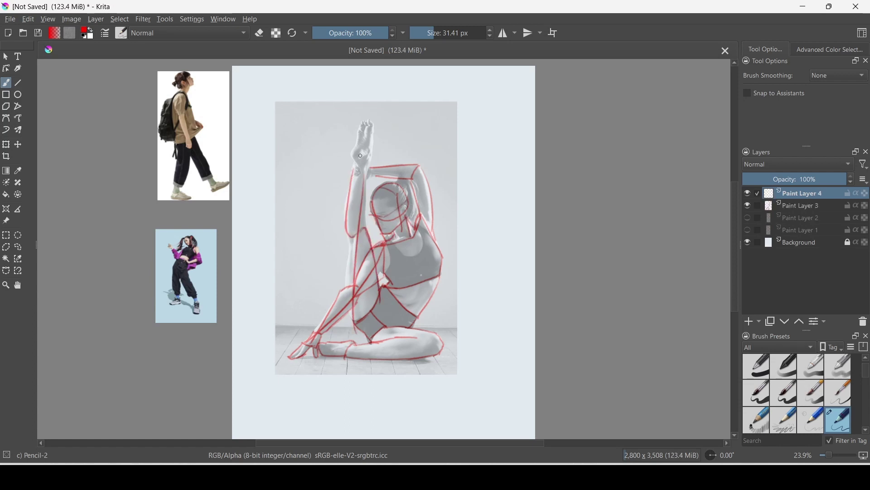
left_click_drag(363, 197, 348, 150)
left_click_drag(374, 122, 357, 159)
left_click(7, 218)
key("ctrl+z")
key("b")
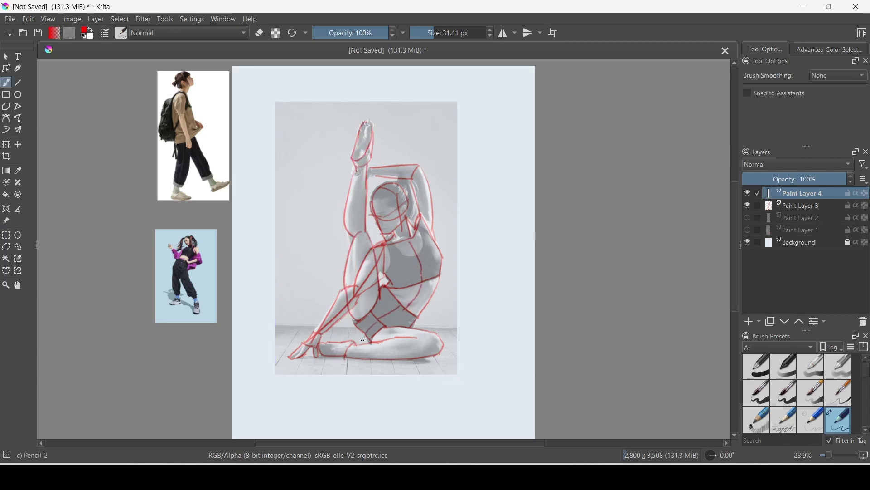
Move the seated photo off the canvas and shrink it beside the other references.
left_click(6, 221)
left_click_drag(366, 238, 155, 333)
left_click(260, 32)
key("b")
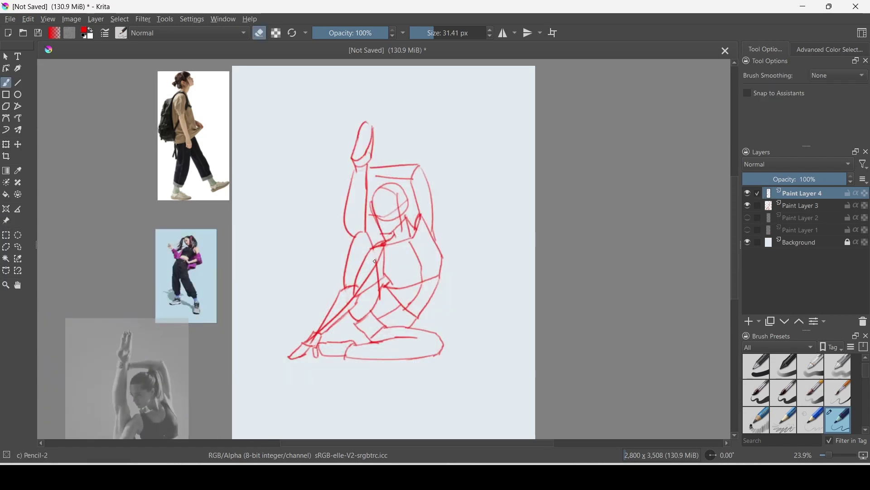
left_click(6, 221)
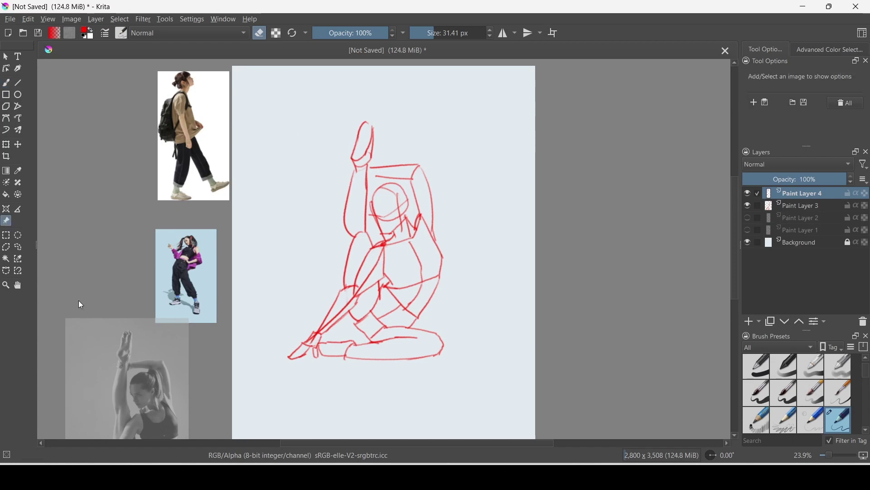
left_click_drag(127, 378, 375, 234)
mouse_move(465, 111)
left_mouse_down()
mouse_move(476, 86)
mouse_move(459, 93)
left_mouse_up()
left_click_drag(424, 133, 216, 252)
Merge the raised-leg layer into the main seated tracing and scale the figure down into the canvas's upper-left corner.
key("ctrl+t")
left_click(823, 322)
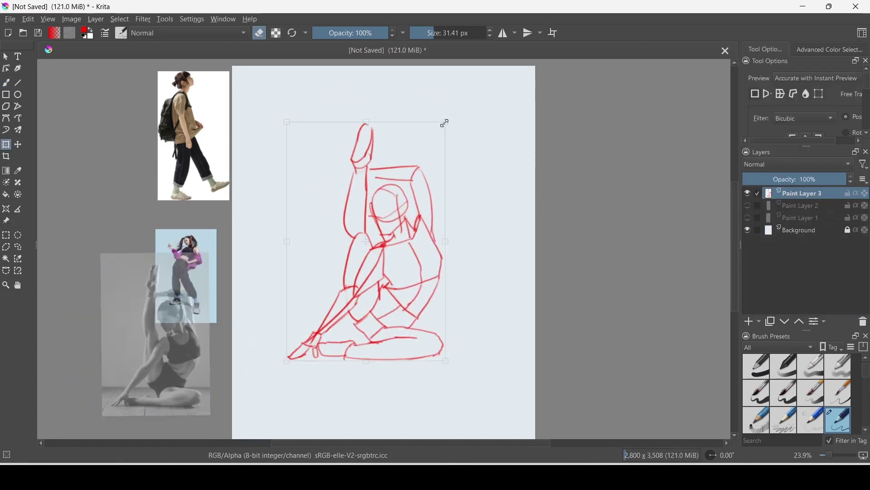
left_click_drag(443, 121, 295, 111)
left_click(6, 83)
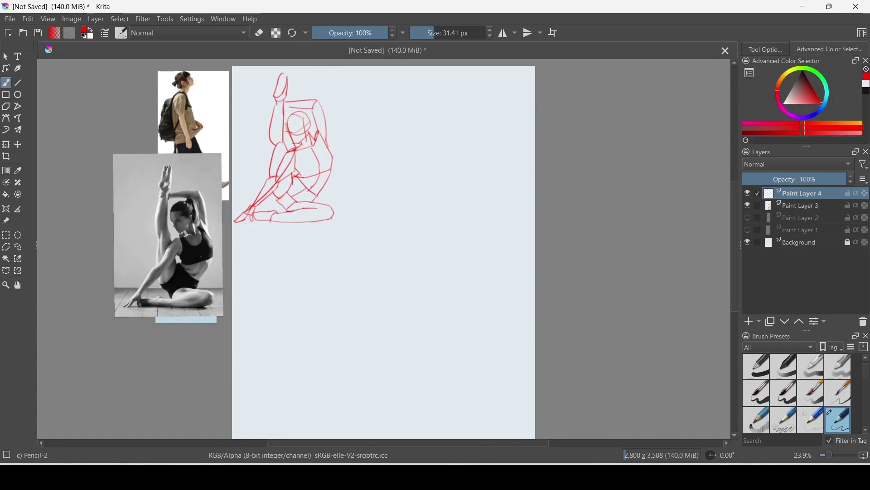
Try to sketch the seated figure's torso outline freehand on a new layer.
key("ctrl+z")
mouse_move(368, 245)
left_mouse_down()
mouse_move(412, 238)
mouse_move(438, 255)
mouse_move(426, 218)
left_mouse_up()
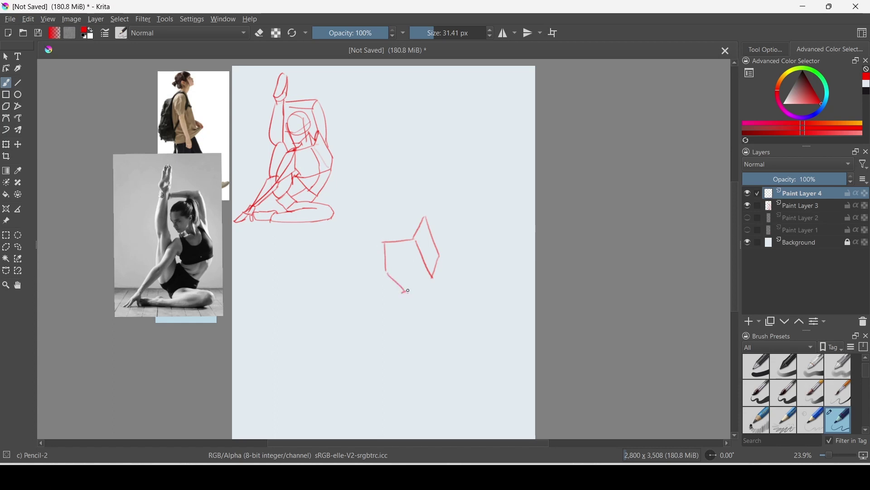
key("ctrl+z")
key("e")
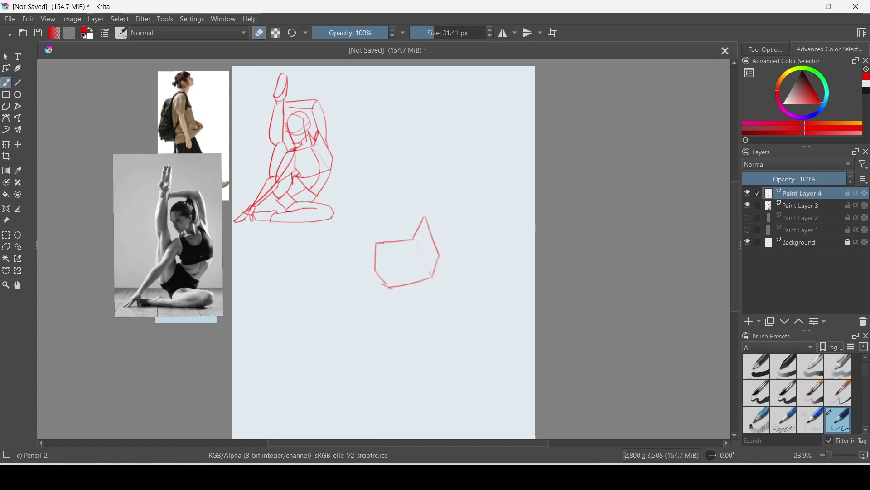
key("e")
key("ctrl+z")
Sketch the seated figure's torso, centre line, waist and hips freehand in red, ending with the folded leg's upper thigh line.
left_click_drag(440, 204, 389, 230)
left_click_drag(391, 232, 409, 280)
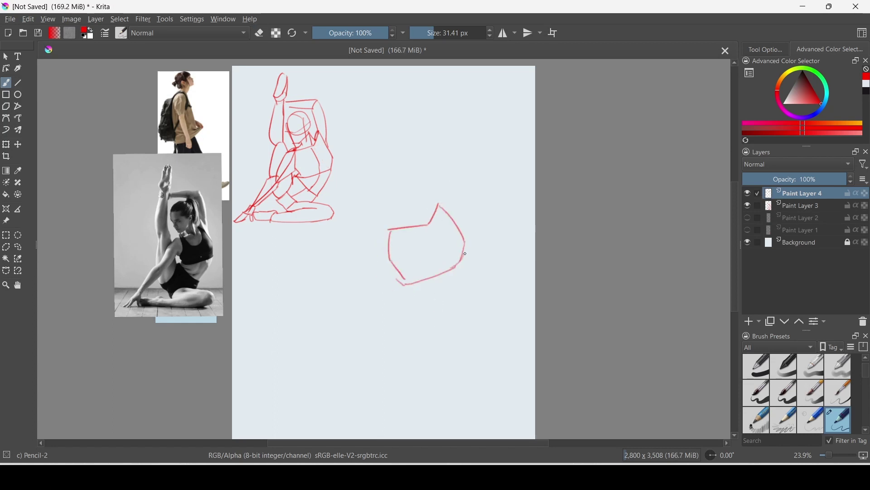
left_click_drag(465, 253, 402, 288)
left_click_drag(402, 282, 415, 326)
key("ctrl+z")
mouse_move(393, 297)
left_mouse_down()
mouse_move(413, 337)
mouse_move(406, 341)
left_mouse_up()
mouse_move(406, 341)
left_mouse_down()
mouse_move(452, 303)
mouse_move(424, 226)
left_mouse_up()
key("ctrl+z")
key("ctrl+z")
left_click_drag(451, 327, 507, 335)
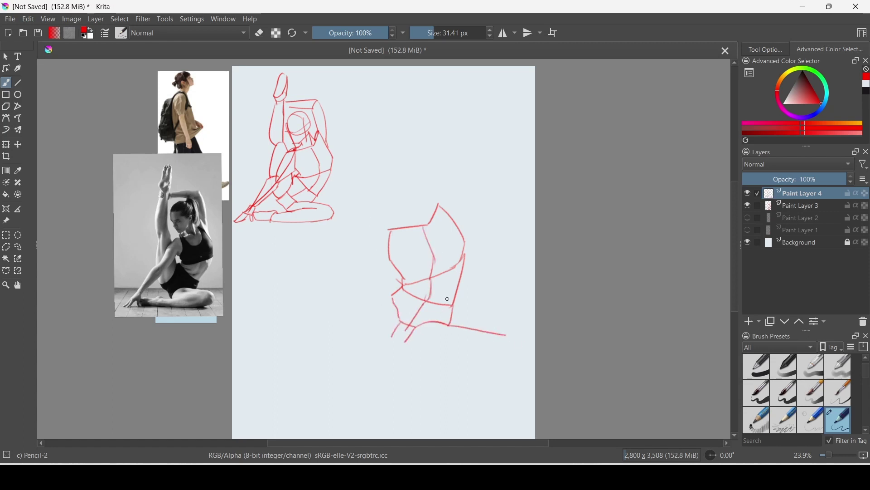
Sketch the folded leg's rounded knee, long underside and tucked foot along the ground.
left_click_drag(507, 374, 370, 382)
left_click_drag(394, 357, 338, 376)
key("ctrl+z")
key("ctrl+z")
mouse_move(511, 374)
left_mouse_down()
mouse_move(375, 358)
mouse_move(344, 376)
left_mouse_up()
key("ctrl+z")
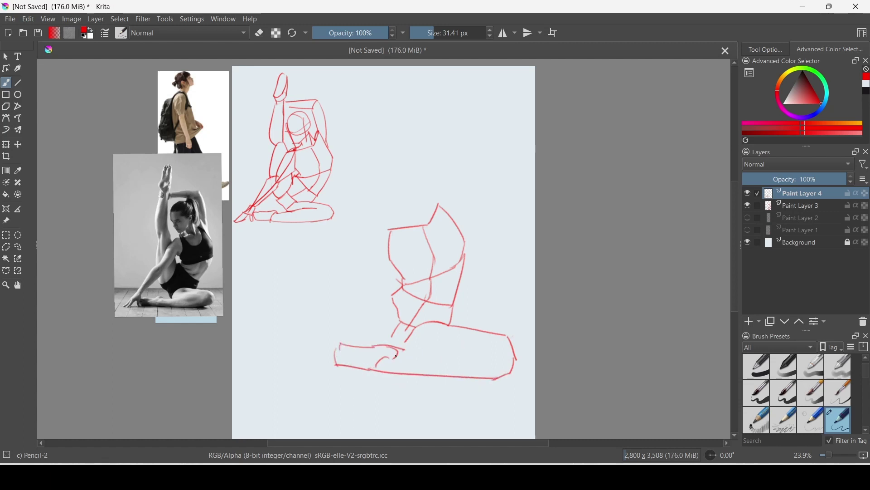
Sketch the raised leg's thigh rising from the hip and rework its outer contour.
mouse_move(359, 227)
left_mouse_down()
mouse_move(391, 343)
mouse_move(471, 349)
left_mouse_up()
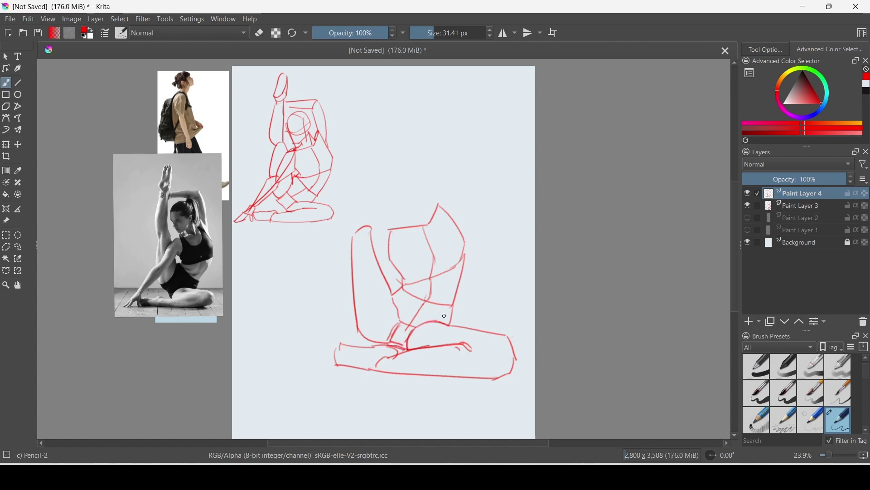
key("ctrl+z")
left_click_drag(374, 154, 368, 222)
left_click_drag(363, 126, 346, 219)
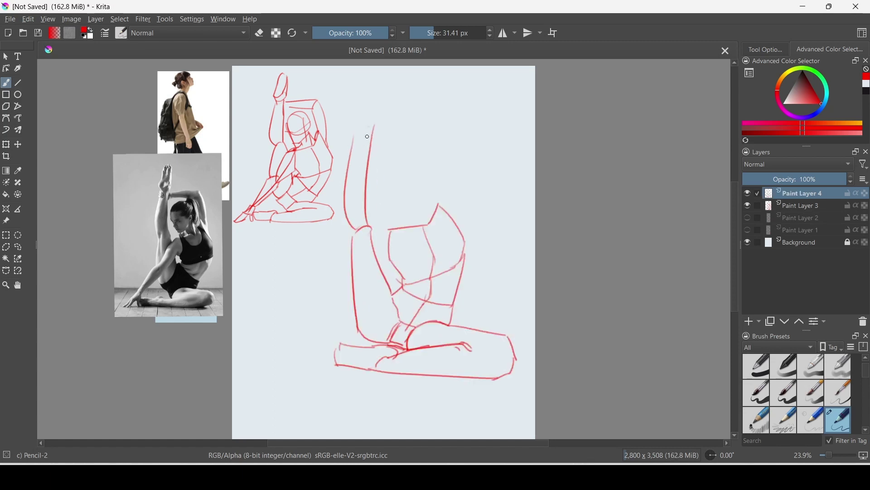
key("ctrl+z")
mouse_move(351, 170)
left_mouse_down()
mouse_move(343, 244)
mouse_move(389, 337)
left_mouse_up()
key("ctrl+z")
key("ctrl+z")
key("ctrl+z")
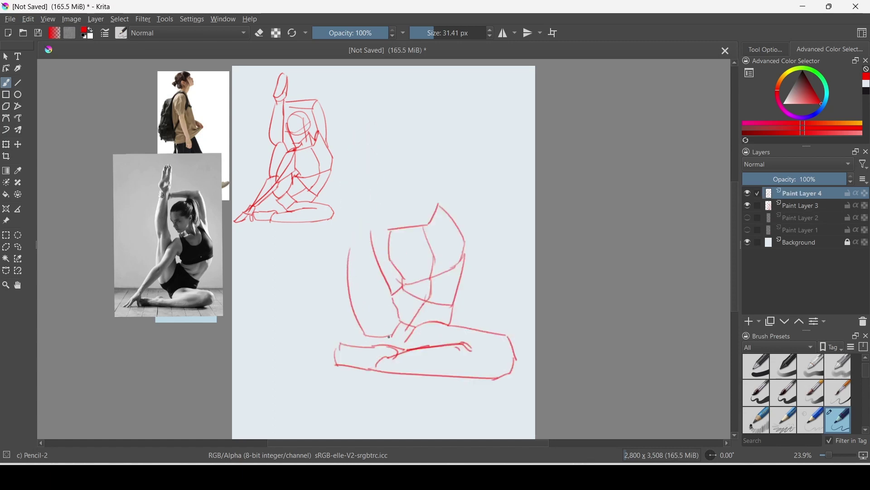
key("ctrl+z")
Sketch the raised leg's calf, ankle and foot pointing straight up above the knee.
left_click_drag(370, 154, 365, 232)
left_click_drag(374, 153, 345, 240)
left_click_drag(377, 122, 356, 236)
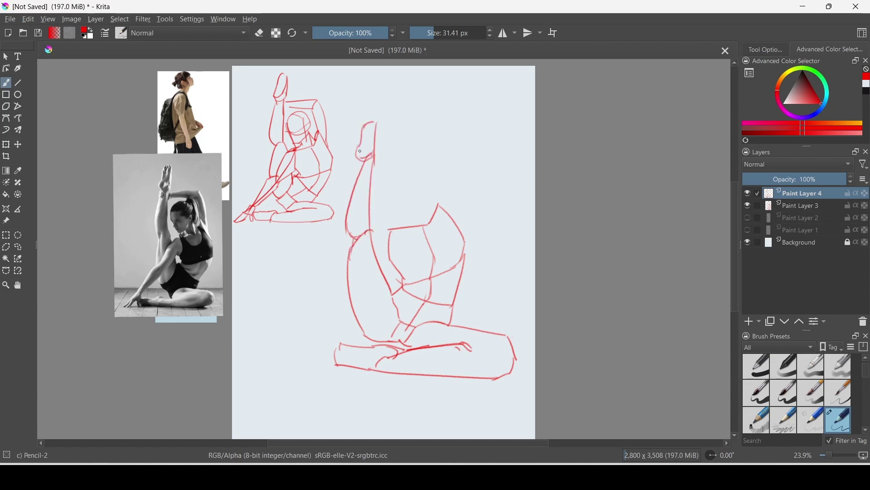
left_click_drag(373, 150, 356, 181)
Add a paint layer and sketch the supporting arm, its hand and the head with guidelines in blue.
left_click(750, 321)
left_click(812, 114)
mouse_move(384, 228)
left_mouse_down()
mouse_move(392, 231)
mouse_move(300, 372)
left_mouse_up()
left_click_drag(393, 230, 300, 374)
mouse_move(317, 321)
left_mouse_down()
mouse_move(292, 377)
mouse_move(333, 378)
left_mouse_up()
key("ctrl+z")
left_click_drag(388, 250, 364, 272)
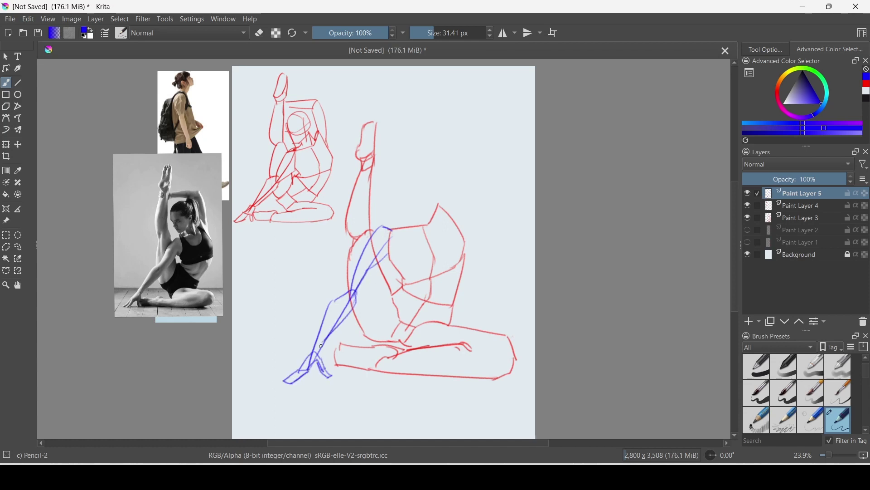
left_click_drag(386, 179, 395, 210)
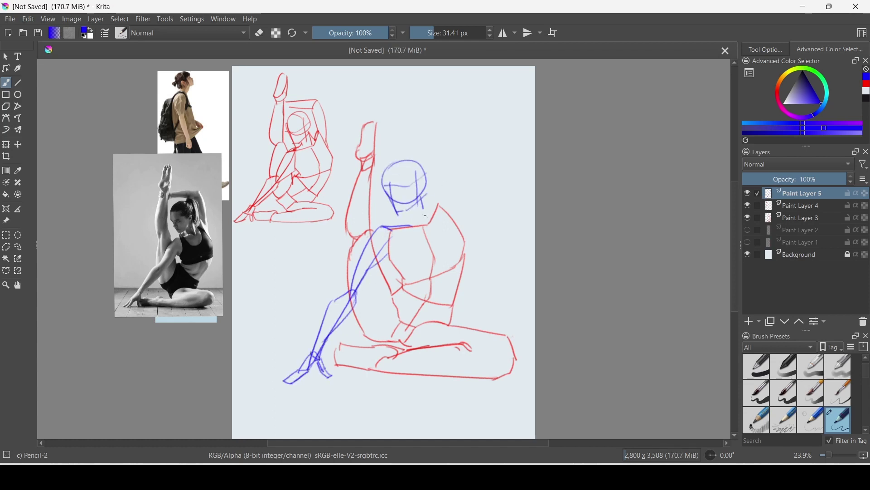
Move the raised foot higher on the red layer and extend the calf and ankle up to it in red.
key("Page_Down")
key("e")
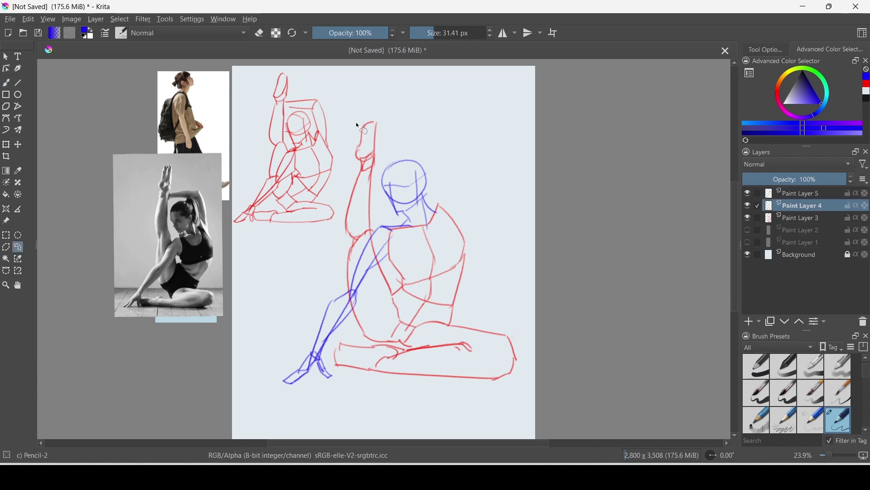
left_click_drag(377, 124, 356, 207)
key("e")
key("x")
mouse_move(373, 151)
left_mouse_down()
mouse_move(364, 130)
mouse_move(376, 159)
mouse_move(351, 161)
left_mouse_up()
Sketch the other arm in blue on the upper layer, bent over the head from shoulder to raised leg.
key("Page_Up")
key("x")
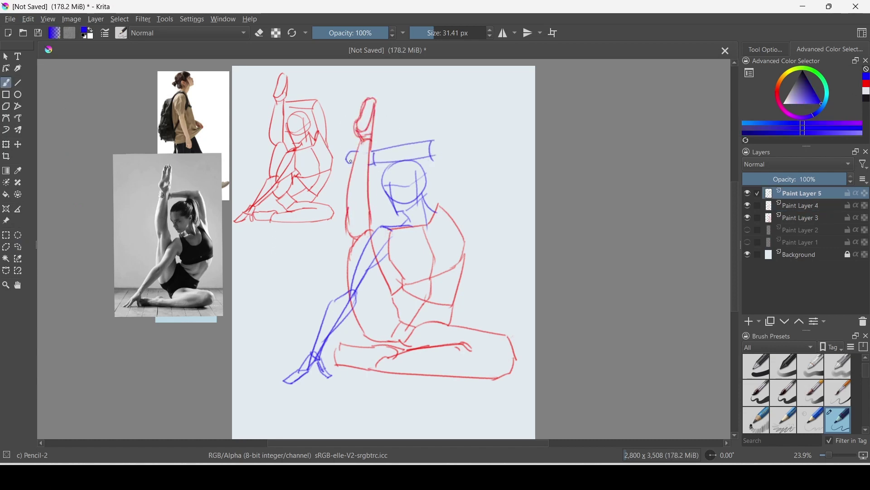
mouse_move(434, 142)
left_mouse_down()
mouse_move(467, 234)
mouse_move(433, 218)
left_mouse_up()
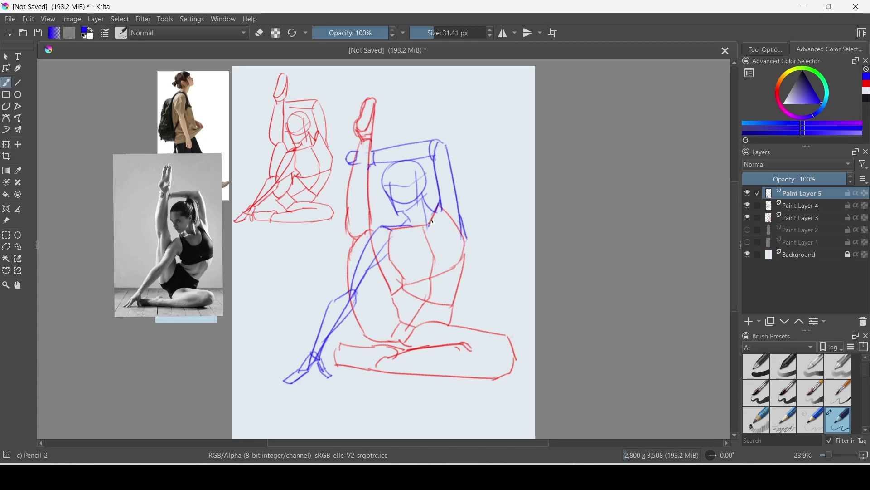
left_click_drag(467, 258, 411, 225)
left_click_drag(404, 159, 436, 160)
Merge the blue layer into the red sketch, scale the seated figure down and place it beside its tracing.
key("ctrl+e")
key("ctrl+t")
left_click_drag(515, 97, 408, 233)
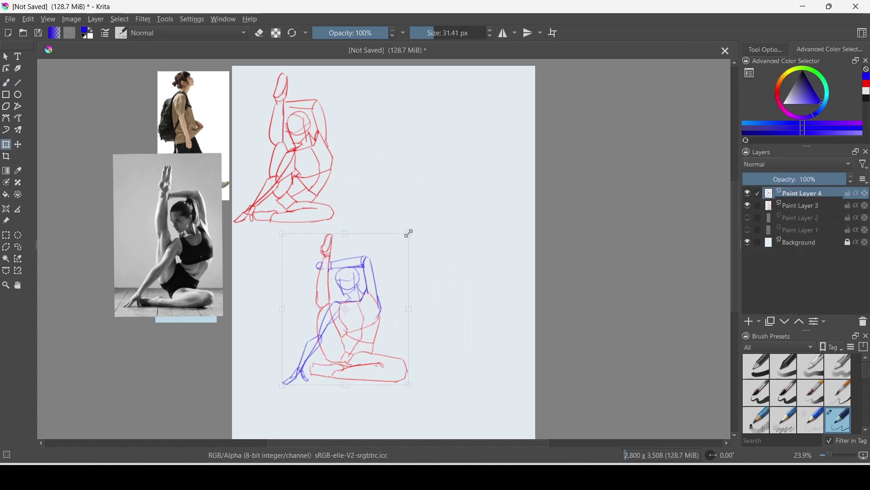
left_click_drag(349, 317, 392, 154)
key("Return")
Collect all the figure layers in one group and show the two hidden standing figures.
left_click(825, 322)
left_click(794, 221)
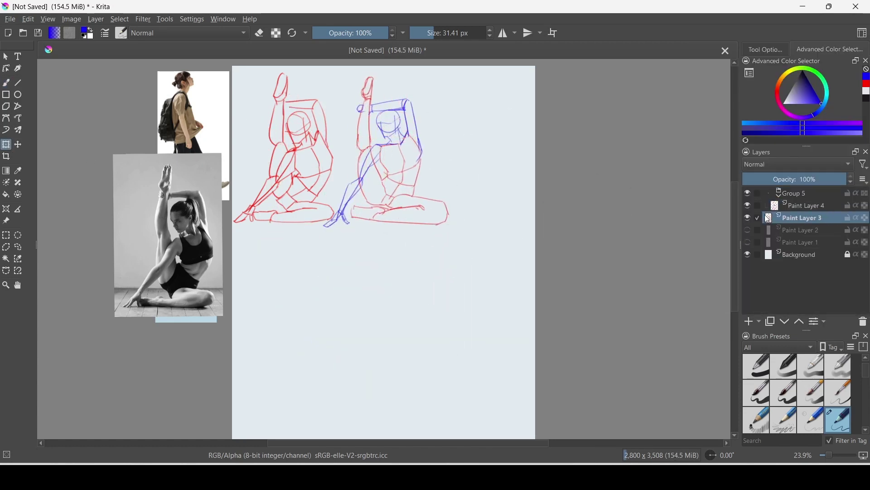
key("Page_Down")
key("Page_Down")
left_click(748, 230)
left_click(748, 242)
Move the freehand seated figure and its tracing into the lower half of the canvas.
left_click(798, 205)
left_click_drag(389, 164, 398, 359)
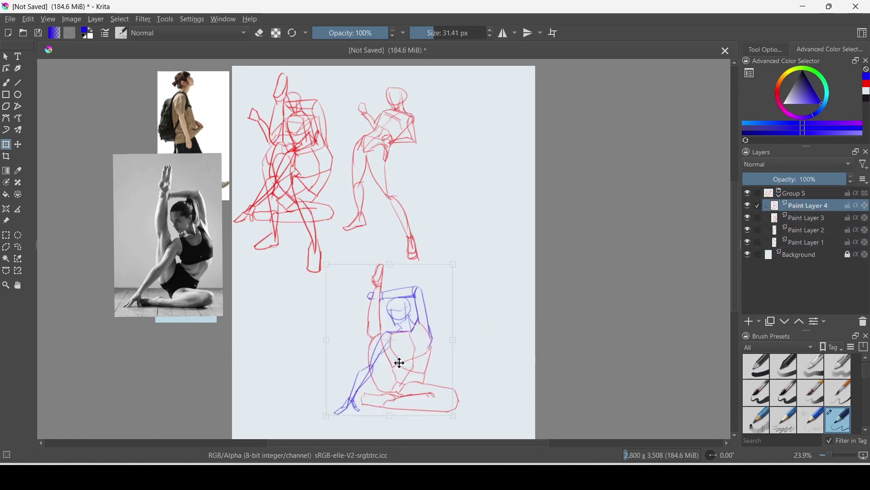
left_click(798, 217)
left_click_drag(286, 172, 277, 335)
Shrink the two standing figures and place them side by side in the canvas's upper-left area.
left_click(803, 230)
left_click(367, 123)
key("Page_Down")
left_click_drag(326, 272, 301, 204)
key("Page_Up")
left_click_drag(369, 159, 349, 159)
key("Page_Up")
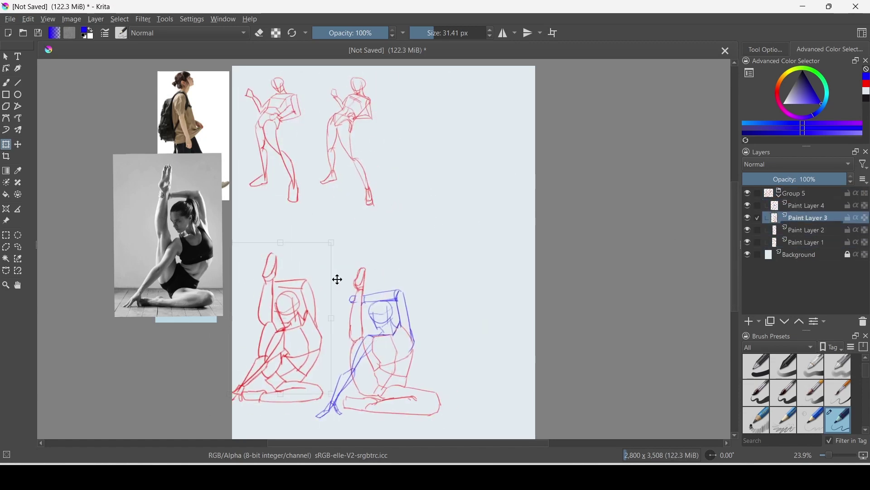
Shrink the two seated figures and place them in the canvas's upper-right area beside the standing ones.
left_click_drag(336, 278, 416, 98)
key("Page_Up")
mouse_move(378, 340)
left_mouse_down()
mouse_move(501, 143)
mouse_move(521, 78)
left_mouse_up()
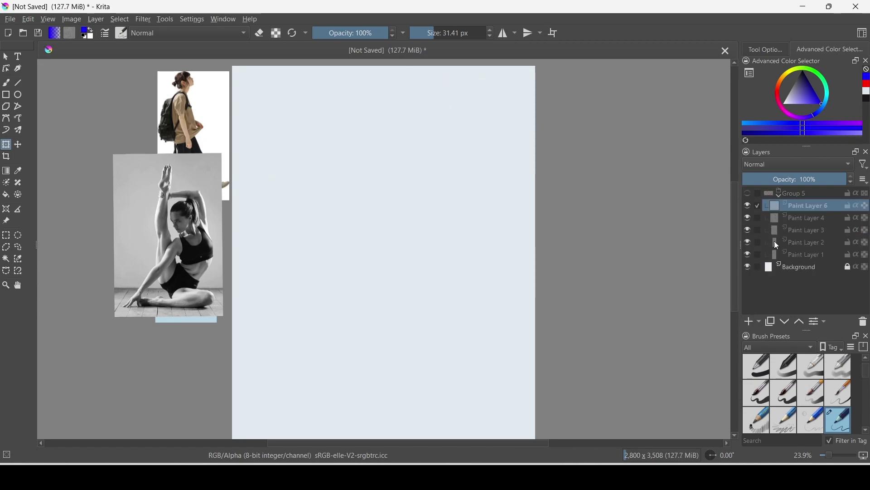
Add a paint layer above the figure group and hide the group.
key("Insert")
left_click_drag(798, 206, 797, 190)
left_click(748, 205)
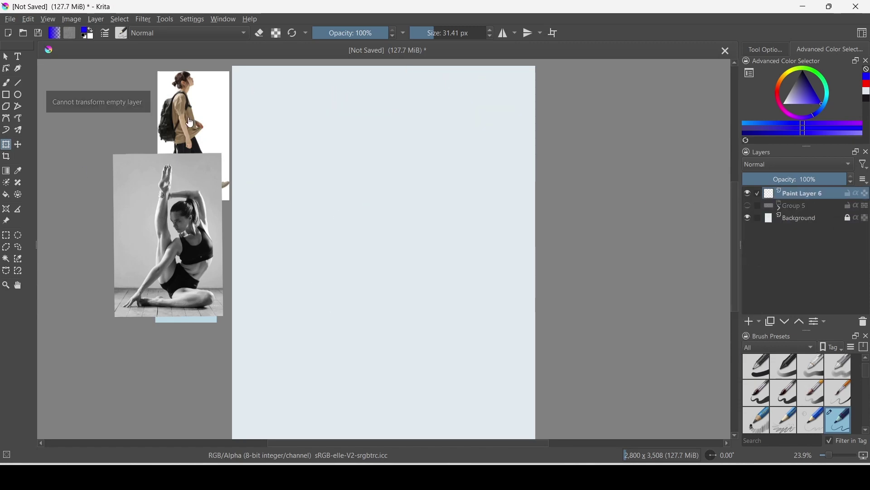
Place the backpack photo enlarged at the canvas centre and lower its opacity and saturation for tracing.
left_click(6, 222)
left_click_drag(193, 112, 390, 256)
left_click(766, 50)
left_click_drag(843, 79, 798, 78)
left_click_drag(844, 94, 785, 94)
Trace the walking figure's torso, hips, legs, feet, neck and head in red over the faded photo.
left_click(831, 48)
key("b")
mouse_move(372, 144)
left_mouse_down()
mouse_move(336, 190)
mouse_move(365, 224)
mouse_move(349, 262)
left_mouse_up()
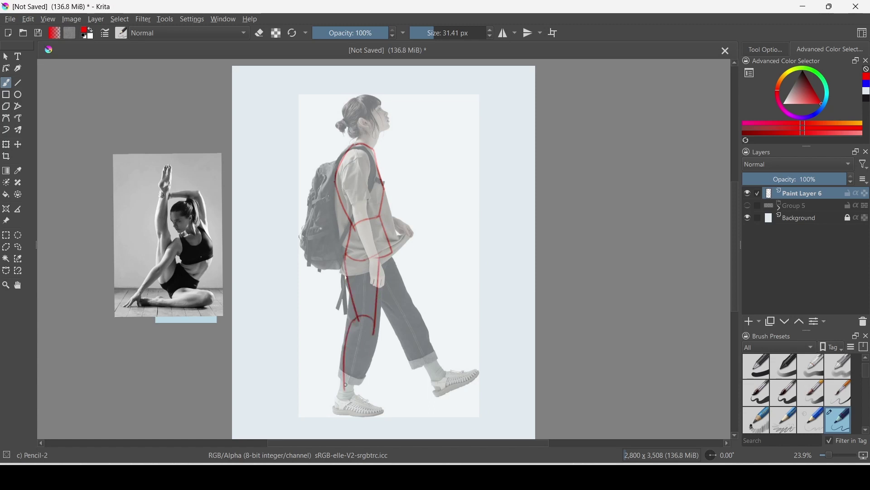
left_click_drag(383, 303, 430, 377)
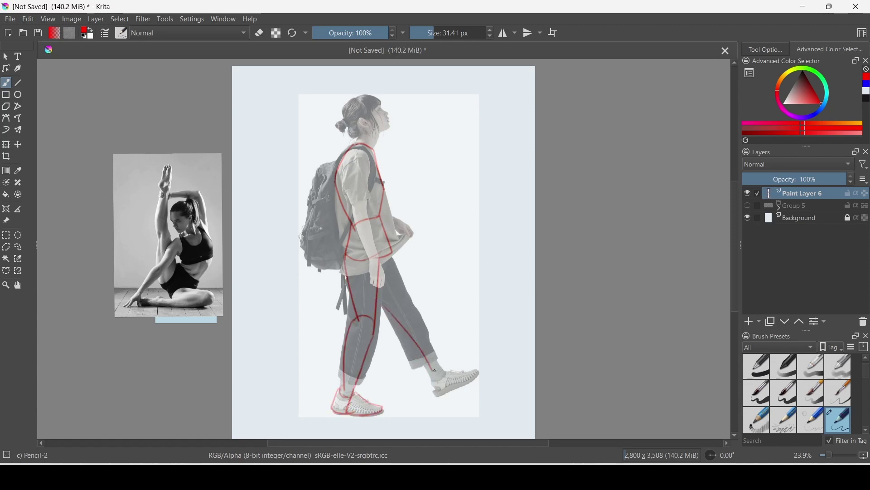
mouse_move(394, 254)
left_mouse_down()
mouse_move(435, 382)
mouse_move(480, 375)
left_mouse_up()
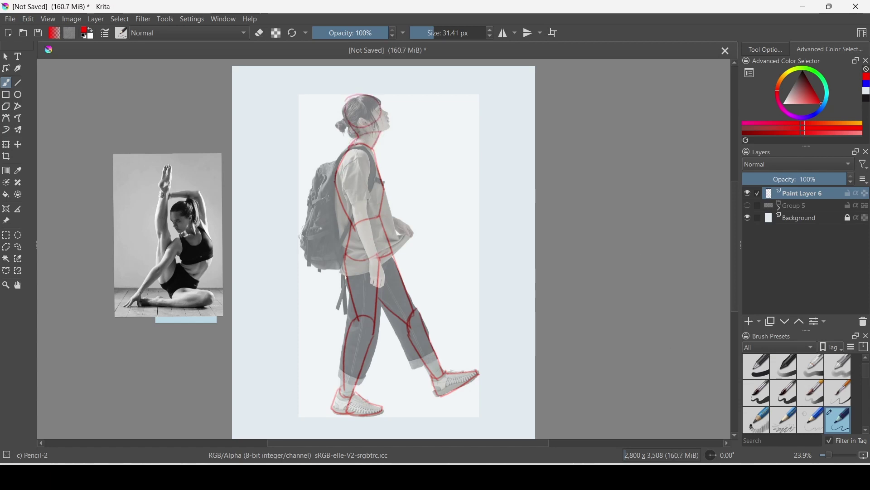
Add a paint layer and trace the hanging arm and the forward hand in blue.
key("Insert")
left_click(866, 84)
mouse_move(367, 158)
left_mouse_down()
mouse_move(354, 213)
mouse_move(340, 215)
left_mouse_up()
left_click_drag(369, 213, 381, 265)
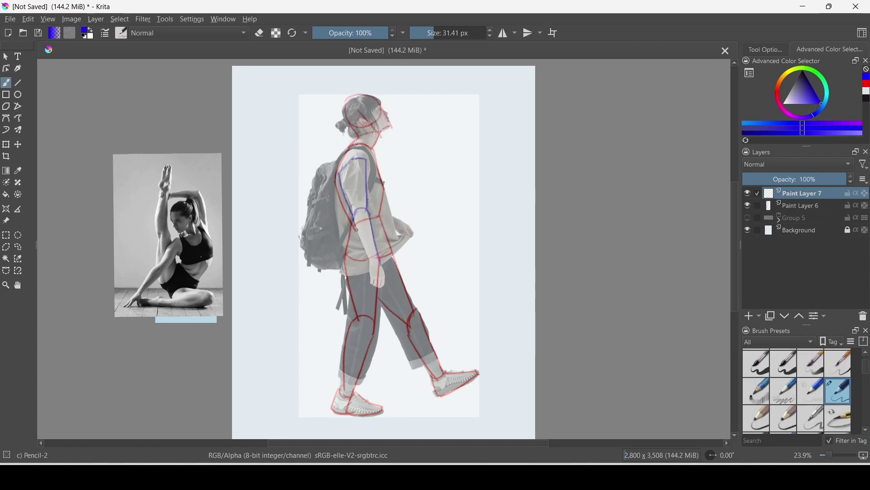
left_click_drag(358, 232, 377, 287)
mouse_move(392, 217)
left_mouse_down()
mouse_move(413, 239)
mouse_move(401, 235)
left_mouse_up()
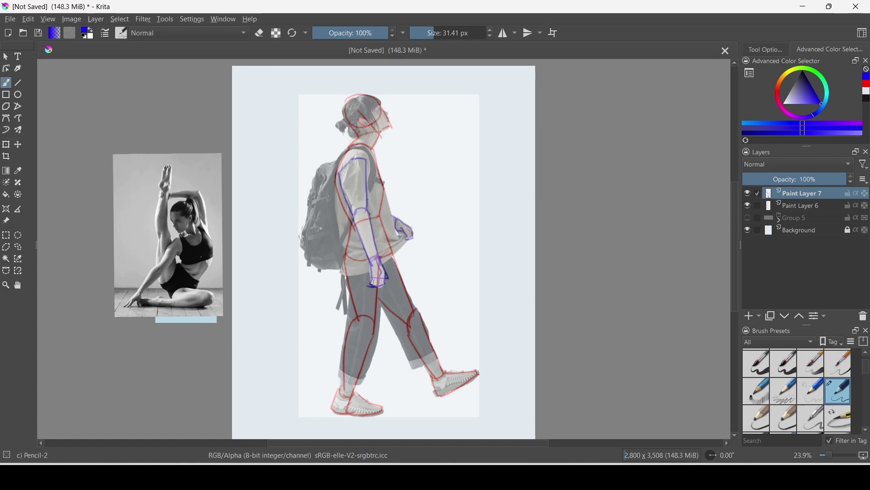
Move the backpack photo off the canvas beside the other references and restore its full opacity and saturation.
left_click(6, 221)
left_click_drag(372, 274, 114, 296)
key("ctrl+z")
key("b")
left_click(6, 221)
left_click_drag(389, 253, 88, 333)
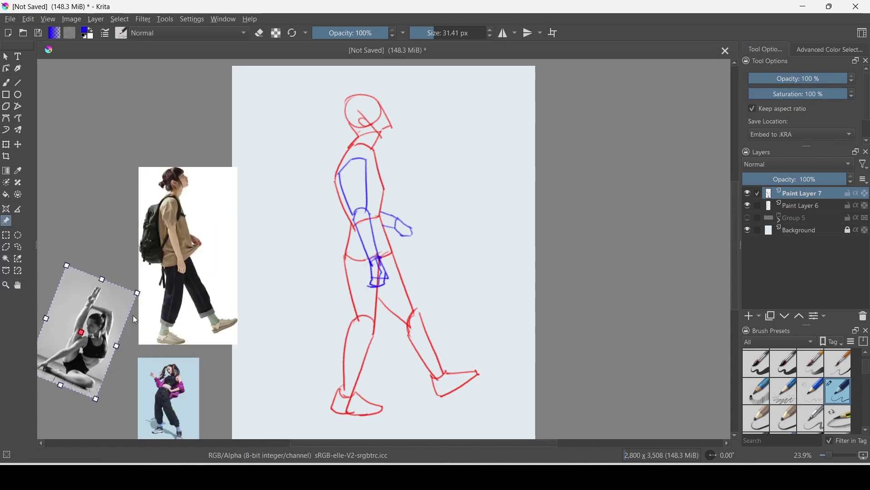
Delete the seated-pose photo and enlarge the backpack photo beside the canvas.
key("Delete")
mouse_move(238, 168)
left_mouse_down()
mouse_move(250, 104)
mouse_move(254, 118)
left_mouse_up()
Merge the arm layer into the walking tracing and scale the figure down into the canvas's upper-left corner.
key("ctrl+t")
key("ctrl+e")
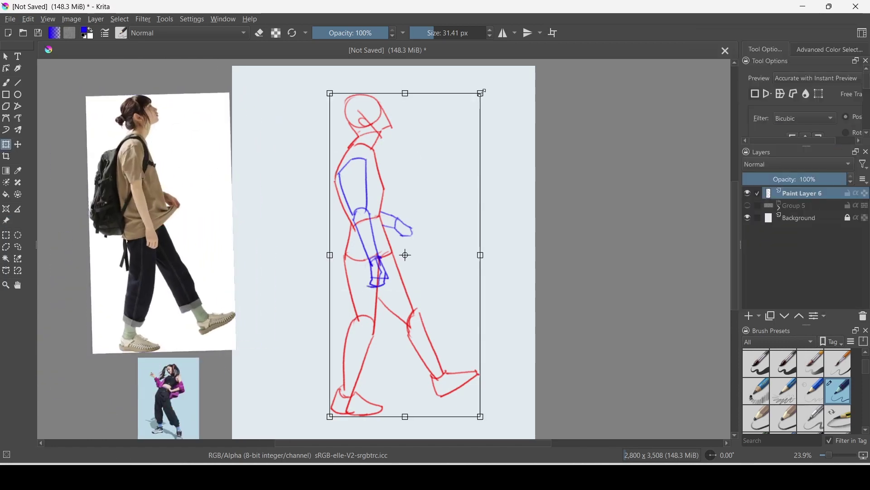
left_click_drag(481, 93, 406, 256)
left_click_drag(368, 336, 278, 178)
key("Return")
Add a paint layer and sketch the walking figure's torso, hips and upper arm freehand in red.
key("b")
key("Insert")
mouse_move(389, 170)
left_mouse_down()
mouse_move(422, 178)
mouse_move(398, 260)
mouse_move(420, 298)
mouse_move(408, 252)
left_mouse_up()
key("ctrl+t")
key("Return")
key("b")
left_click_drag(366, 188, 383, 182)
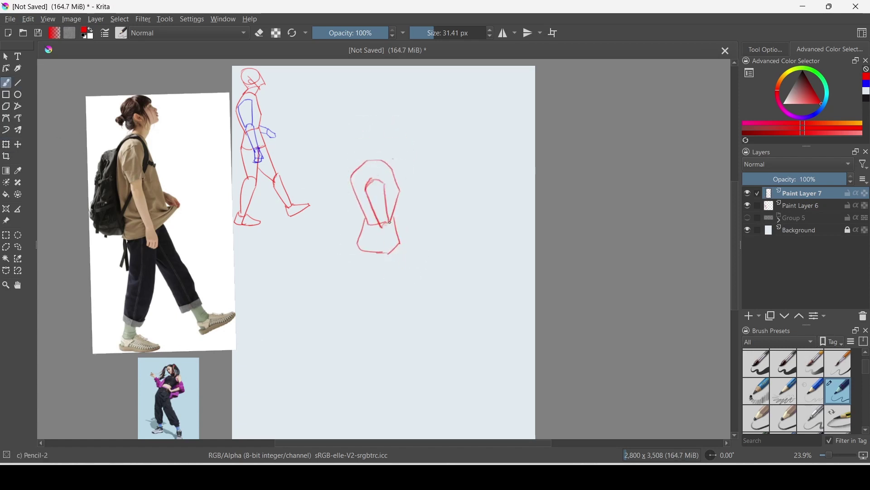
Sketch the forearm and hand hanging over the hip and undo the trial thigh strokes.
left_click_drag(392, 268, 393, 324)
mouse_move(365, 247)
left_mouse_down()
mouse_move(363, 317)
mouse_move(383, 319)
left_mouse_up()
key("ctrl+z")
key("ctrl+z")
key("ctrl+z")
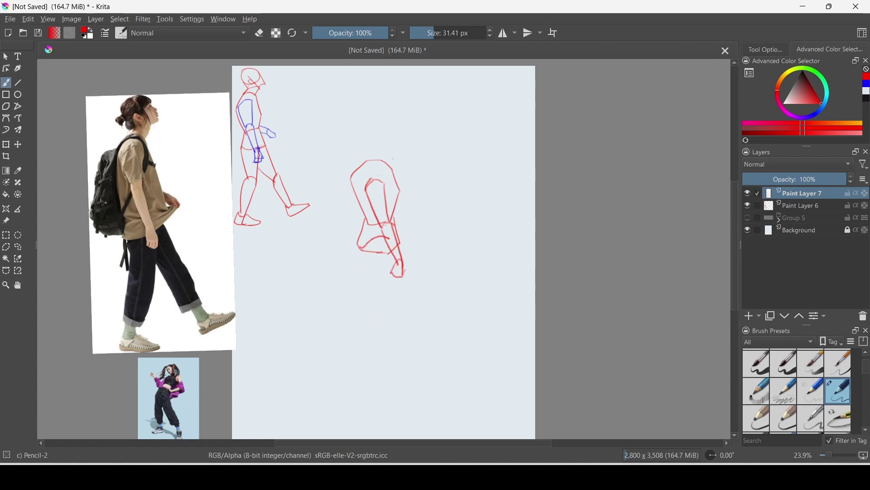
Sketch the standing leg from thigh to foot on a new paint layer, then shrink and shift it to fit the hips.
key("Insert")
left_click_drag(361, 252, 381, 308)
mouse_move(395, 321)
left_mouse_down()
mouse_move(385, 382)
mouse_move(377, 382)
left_mouse_up()
left_click_drag(379, 326, 396, 312)
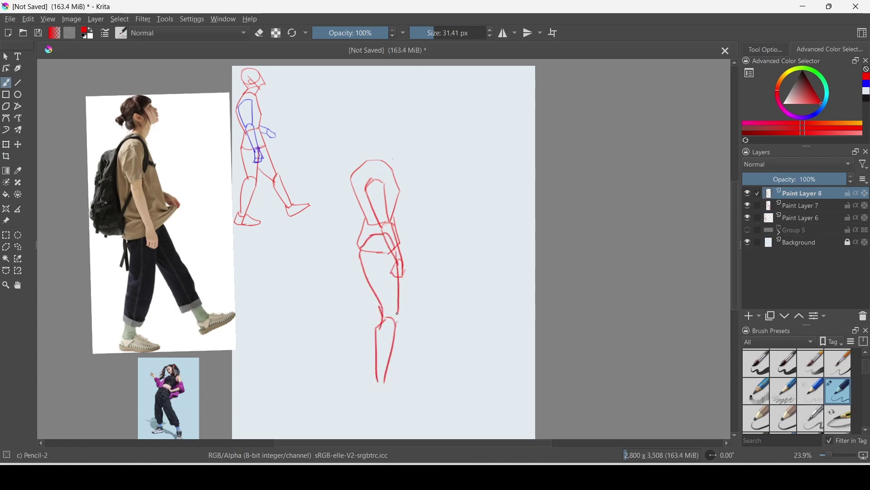
left_click_drag(368, 391, 406, 403)
key("ctrl+t")
left_click_drag(385, 344, 376, 324)
key("Return")
Sketch the forward-stepping leg from the hip through the knee to the lifted foot, redoing misplaced contours.
left_click_drag(399, 240, 495, 279)
key("ctrl+z")
left_click_drag(399, 240, 474, 356)
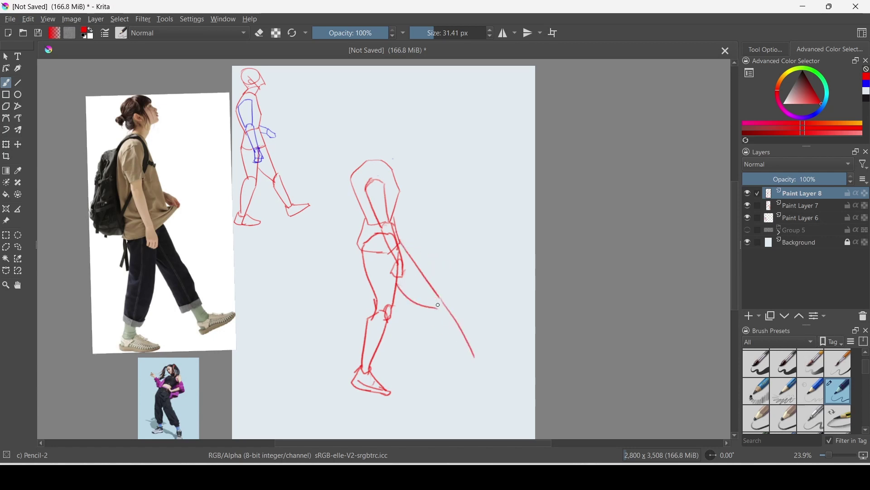
left_click_drag(397, 277, 469, 356)
key("ctrl+z")
key("ctrl+z")
left_click_drag(403, 245, 473, 354)
mouse_move(396, 279)
left_mouse_down()
mouse_move(435, 306)
mouse_move(467, 371)
left_mouse_up()
key("ctrl+z")
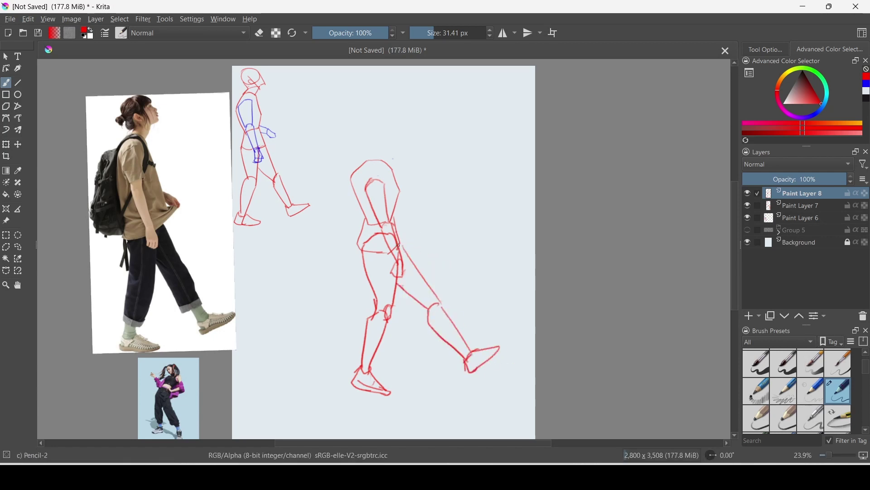
Sketch the forward hand, the neck and a box-shaped head with guidelines and an arrow for its facing direction.
left_click_drag(376, 149, 367, 164)
left_click_drag(397, 153, 394, 168)
left_click_drag(382, 126, 383, 145)
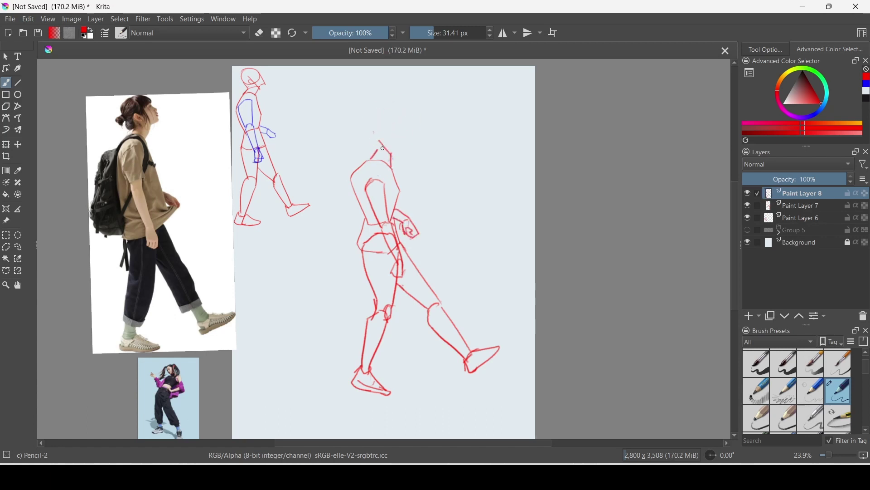
mouse_move(373, 128)
left_mouse_down()
mouse_move(403, 129)
mouse_move(379, 149)
mouse_move(403, 146)
left_mouse_up()
key("ctrl+t")
key("ctrl+z")
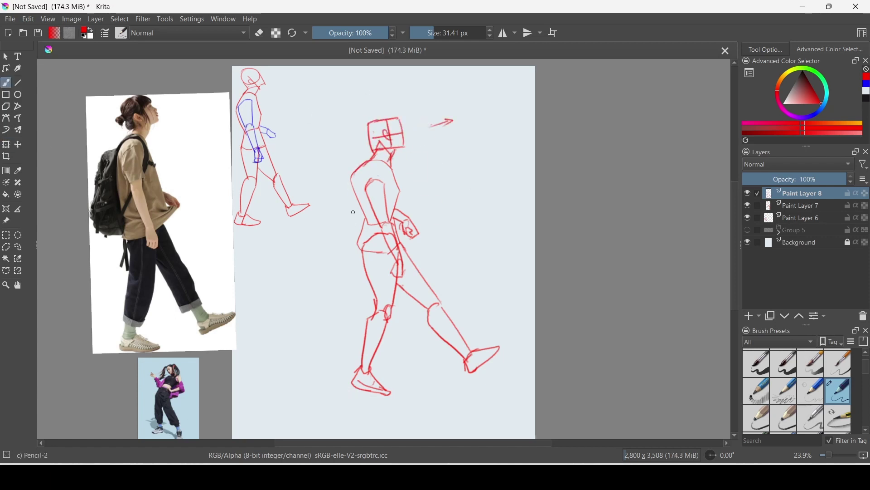
Select the back contour on the torso layer and shift it inward to slim the torso.
left_click(18, 247)
left_click_drag(358, 159, 365, 164)
key("Page_Down")
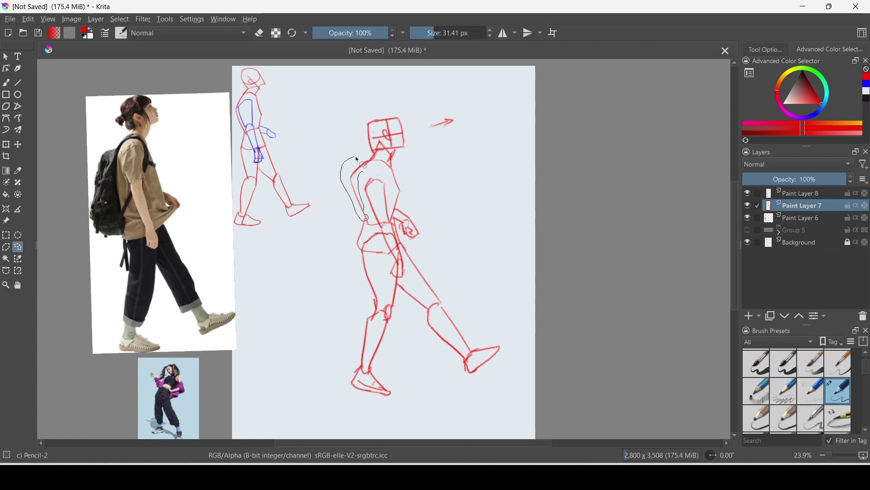
key("ctrl+t")
key("Page_Up")
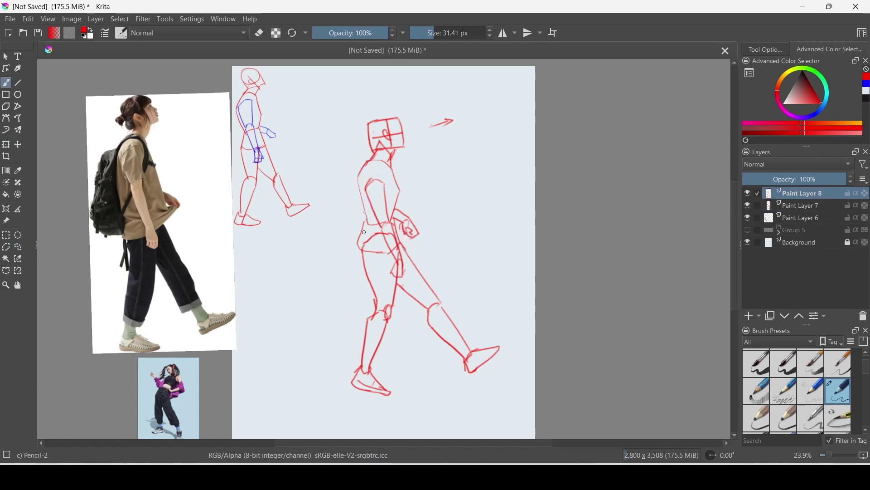
Merge the freehand walking figure's layers, scale it down, and move it and its tracing into the canvas's lower half.
right_click(798, 194)
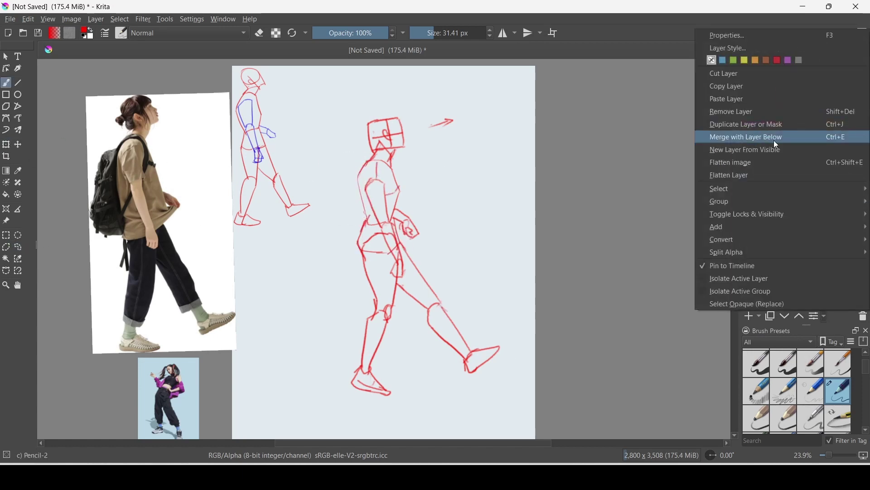
left_click(773, 140)
key("ctrl+t")
mouse_move(425, 255)
left_mouse_down()
mouse_move(375, 128)
mouse_move(476, 328)
left_mouse_up()
left_click(798, 205)
left_click_drag(268, 173, 307, 375)
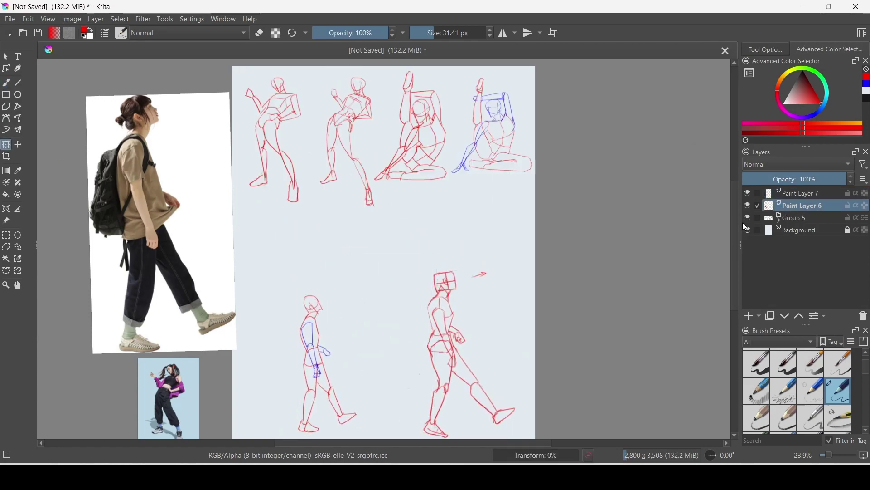